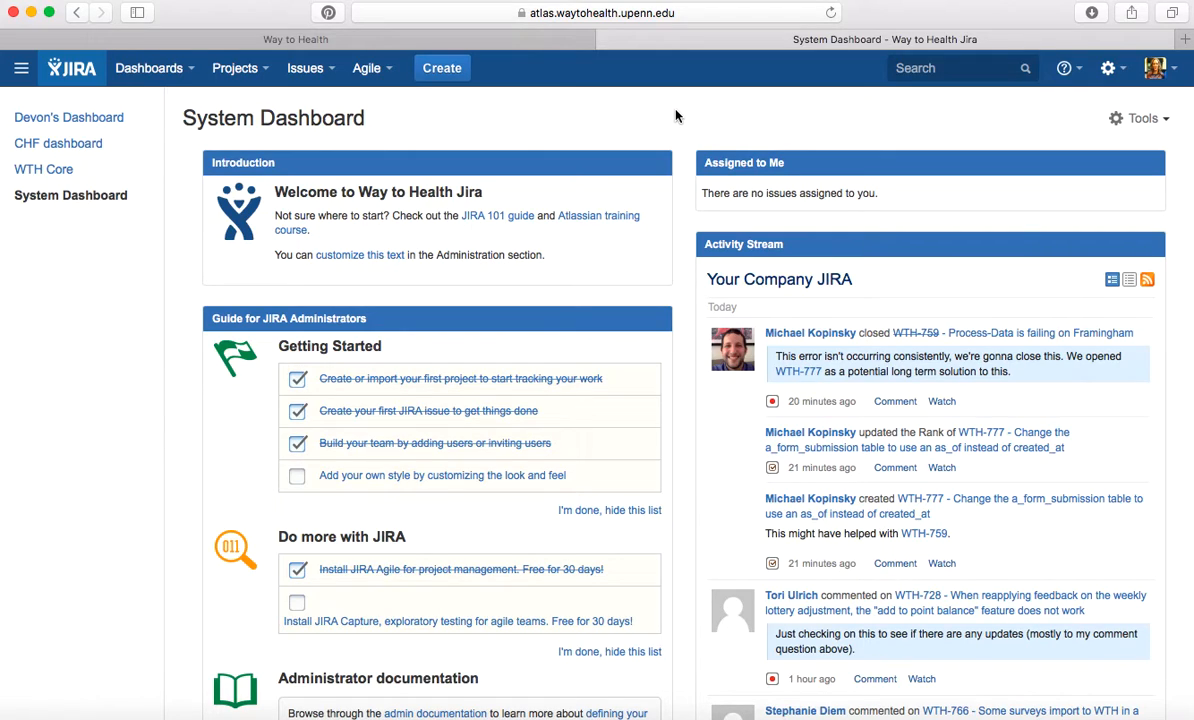
- Start a new issue and review the available issue types, leaving it as Bug
click(449, 70)
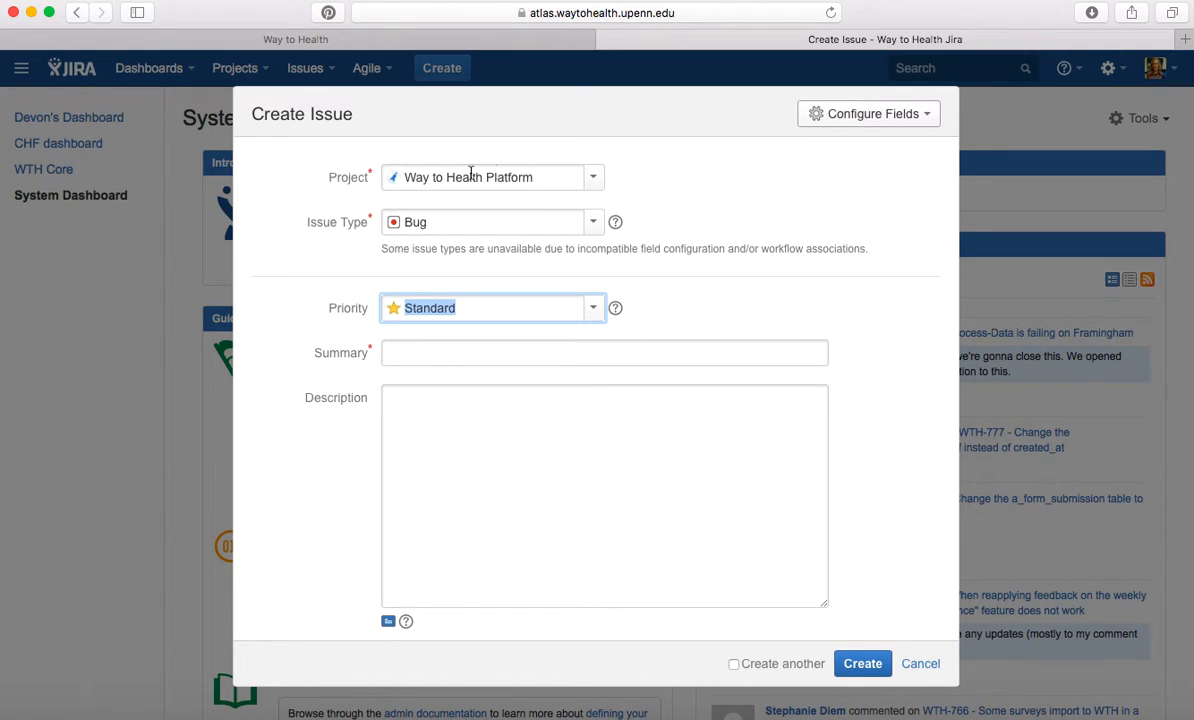
click(595, 224)
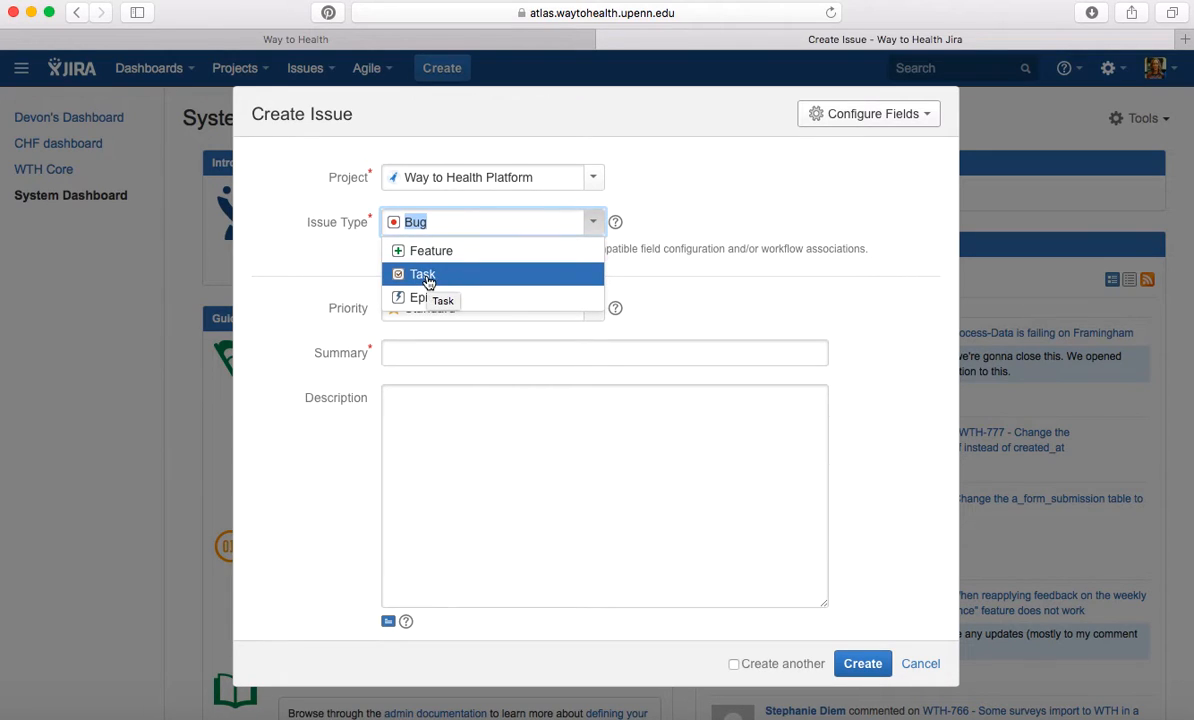
click(711, 217)
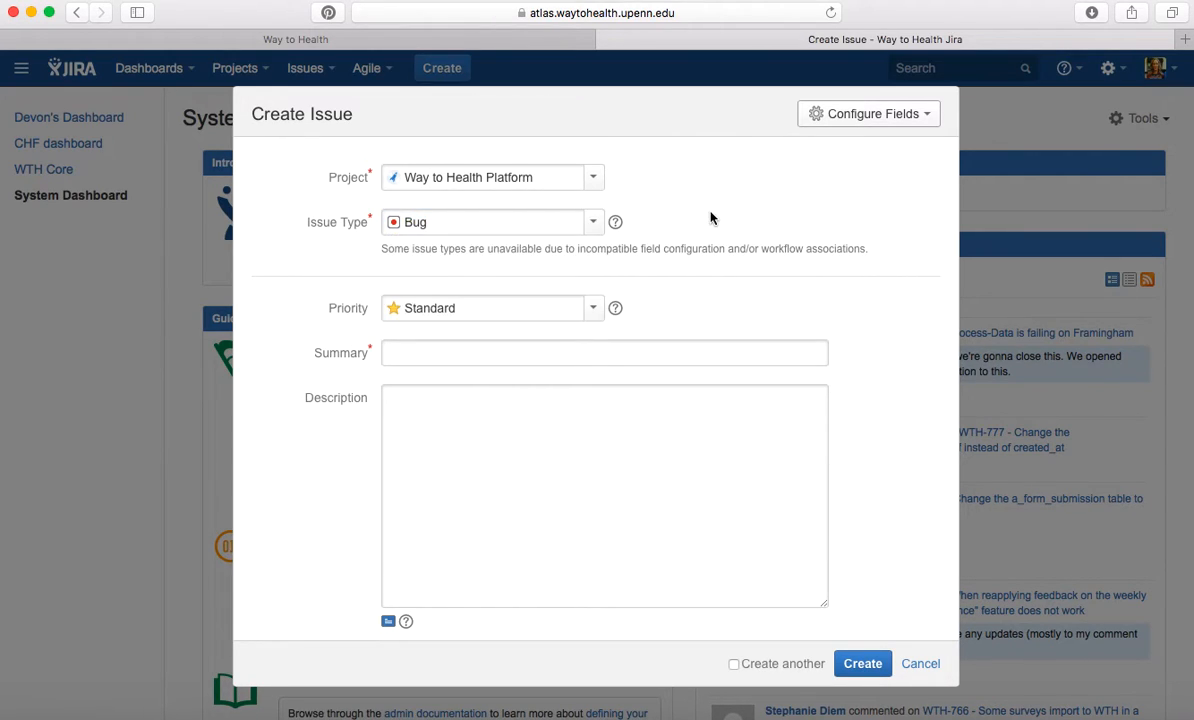
- Review the priority levels available for the new issue
scroll(711, 217, down, 3)
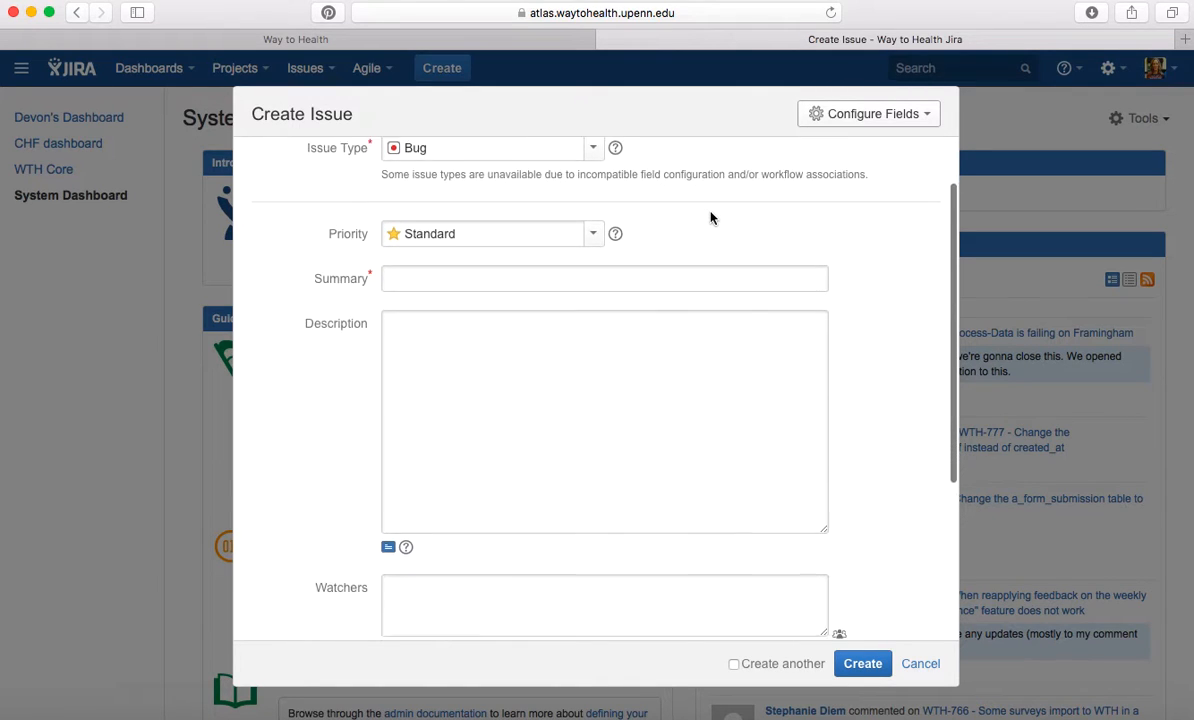
scroll(711, 217, down, 1)
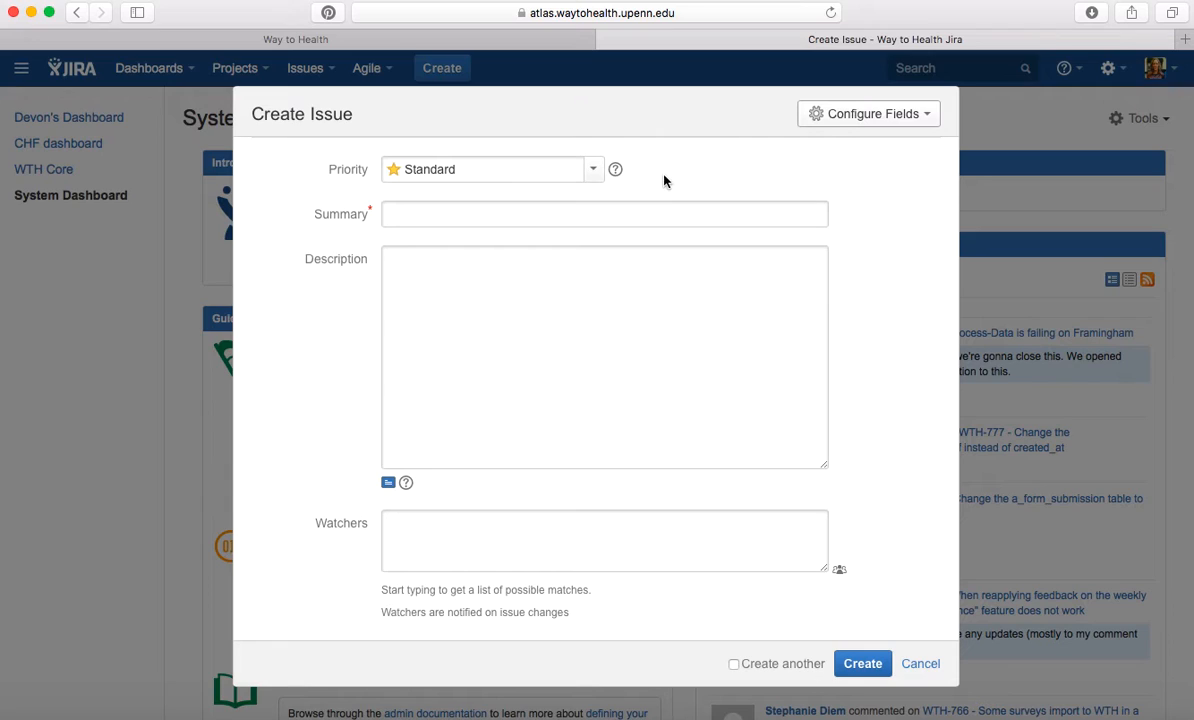
click(593, 176)
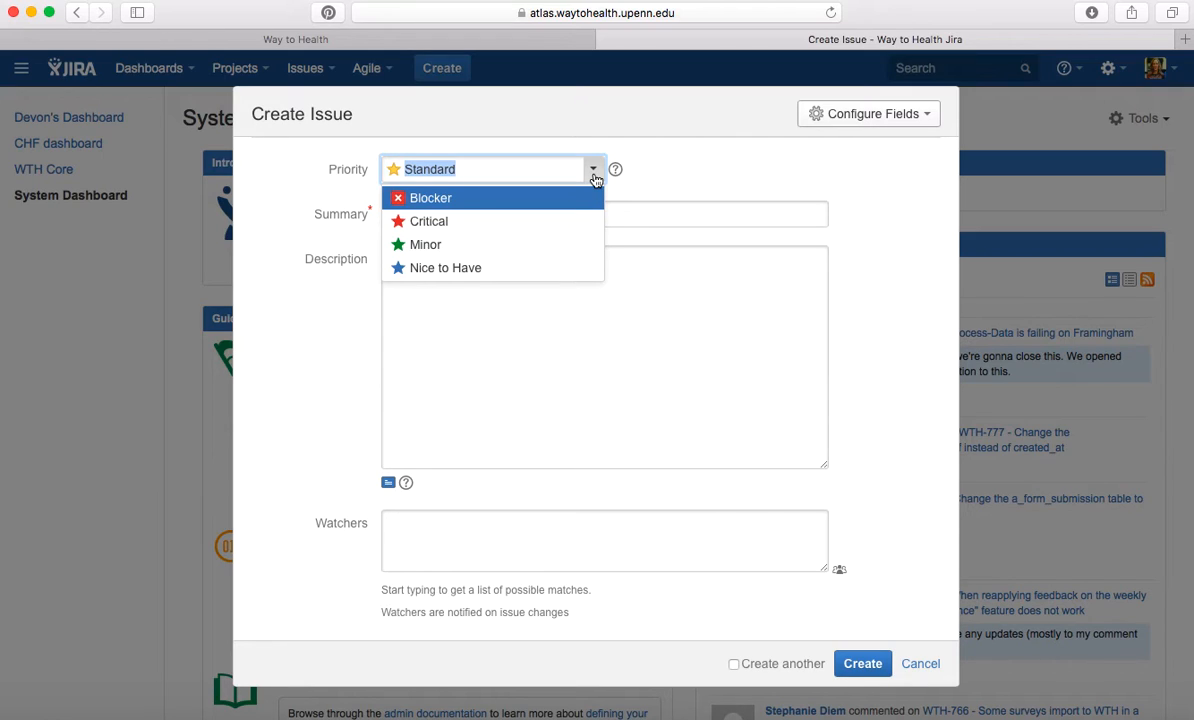
key(Down)
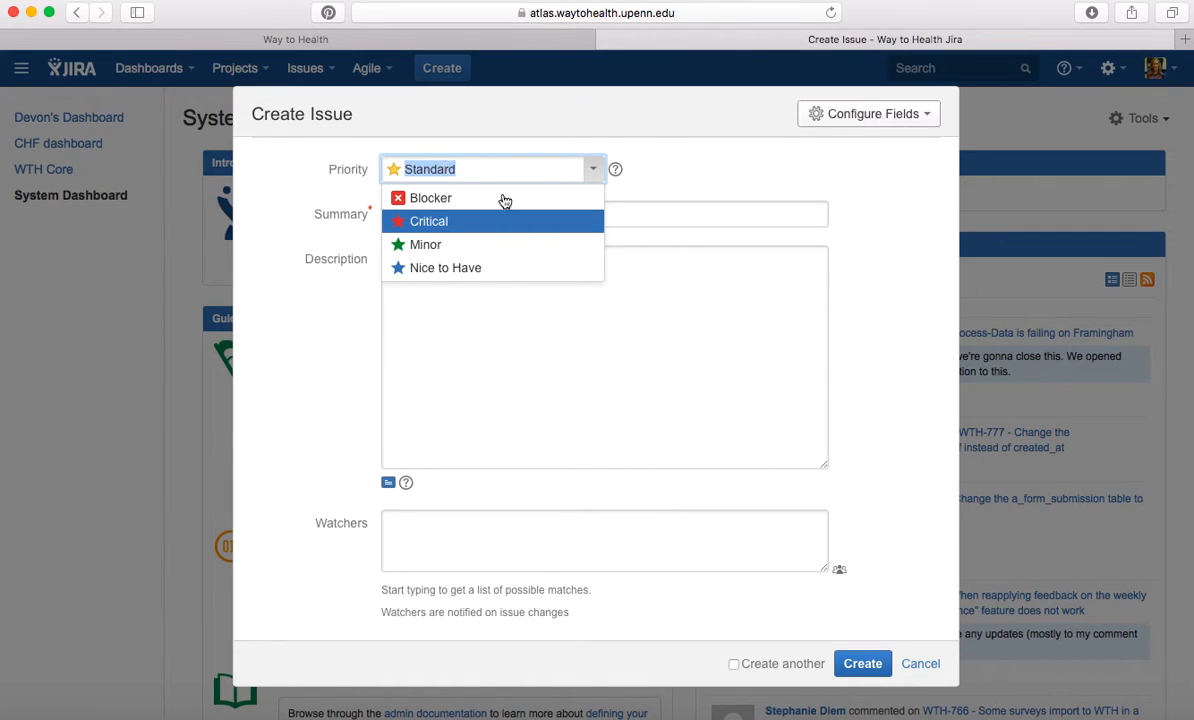
- Enter "No Fitbit data for Be Fit since 6/14" as the issue summary
click(640, 210)
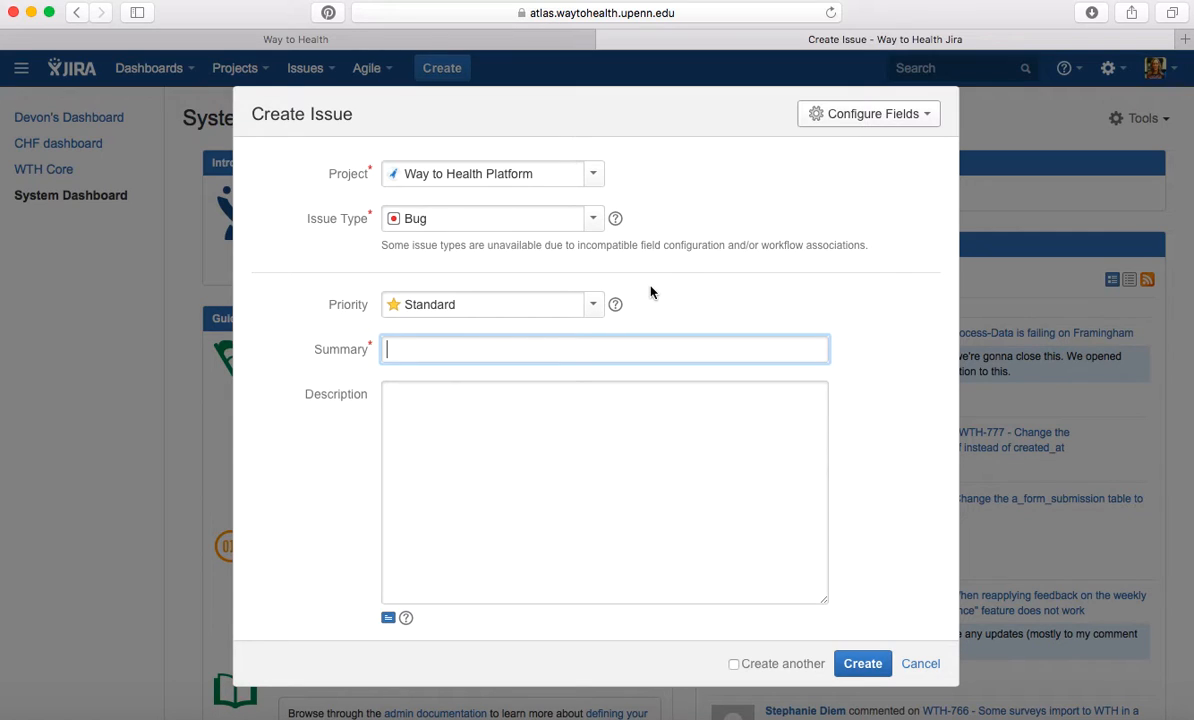
text(No Fitbit data for Be Fit since )
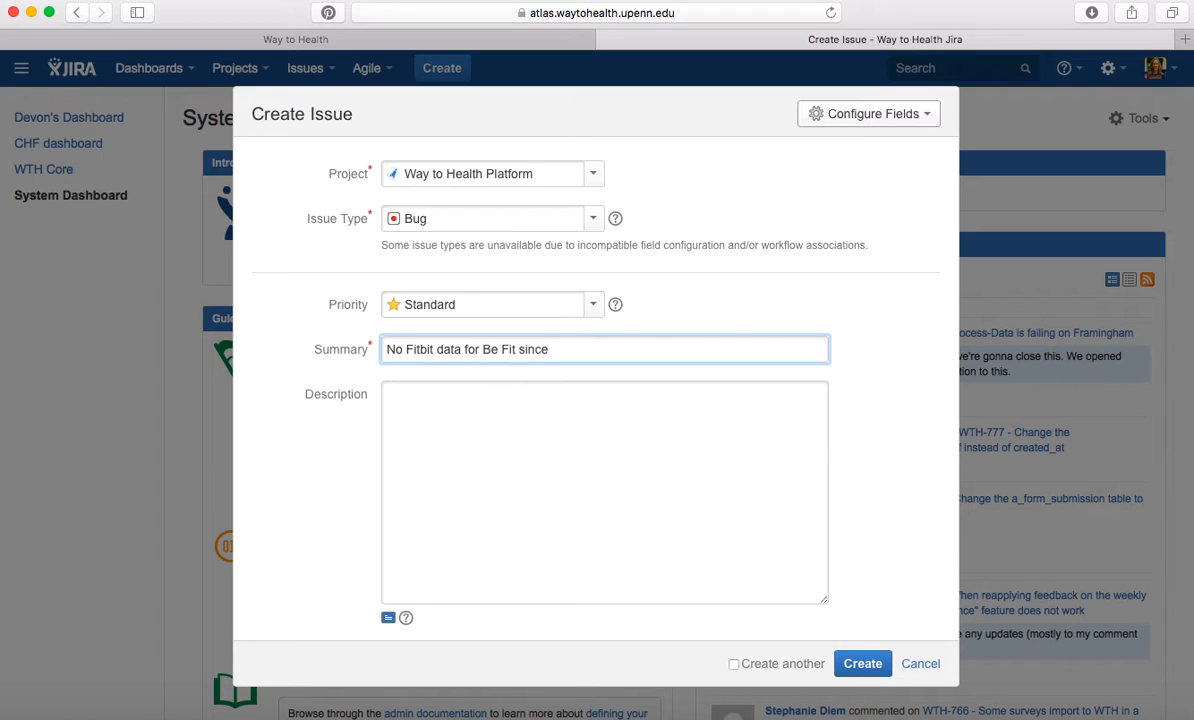
text(6/14)
- Begin the issue description with "Participants reached out that they received incorrect message for today. I checked in"
click(476, 436)
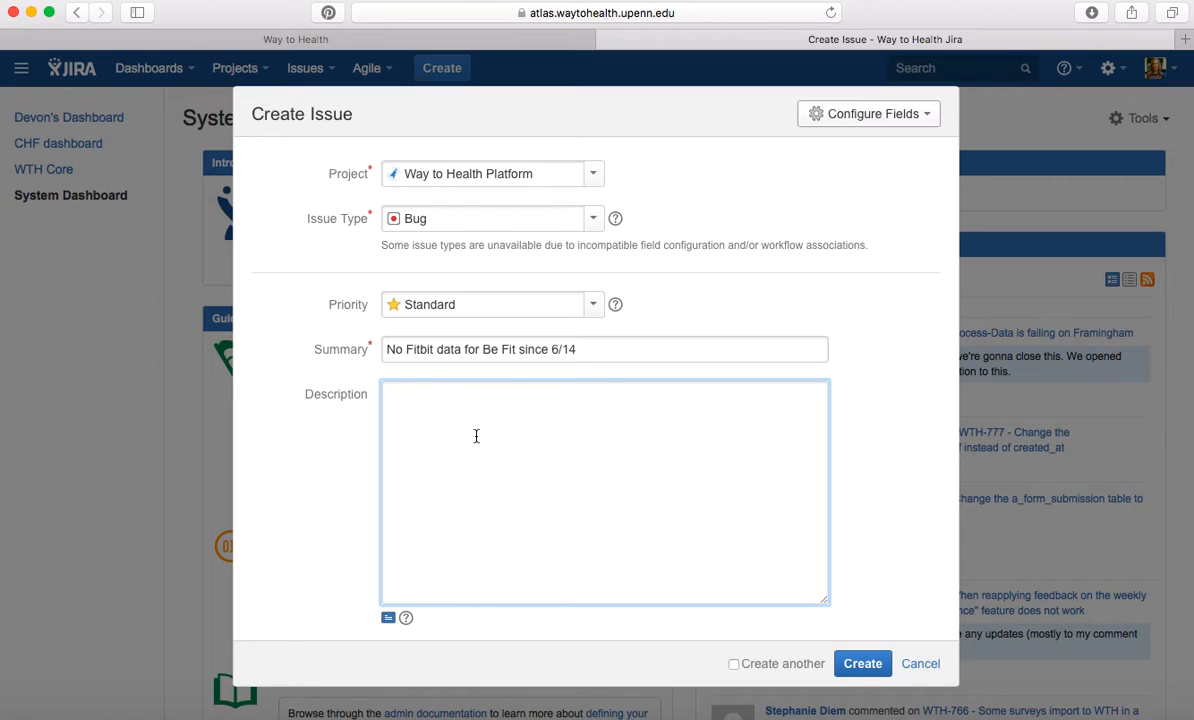
text(Participant)
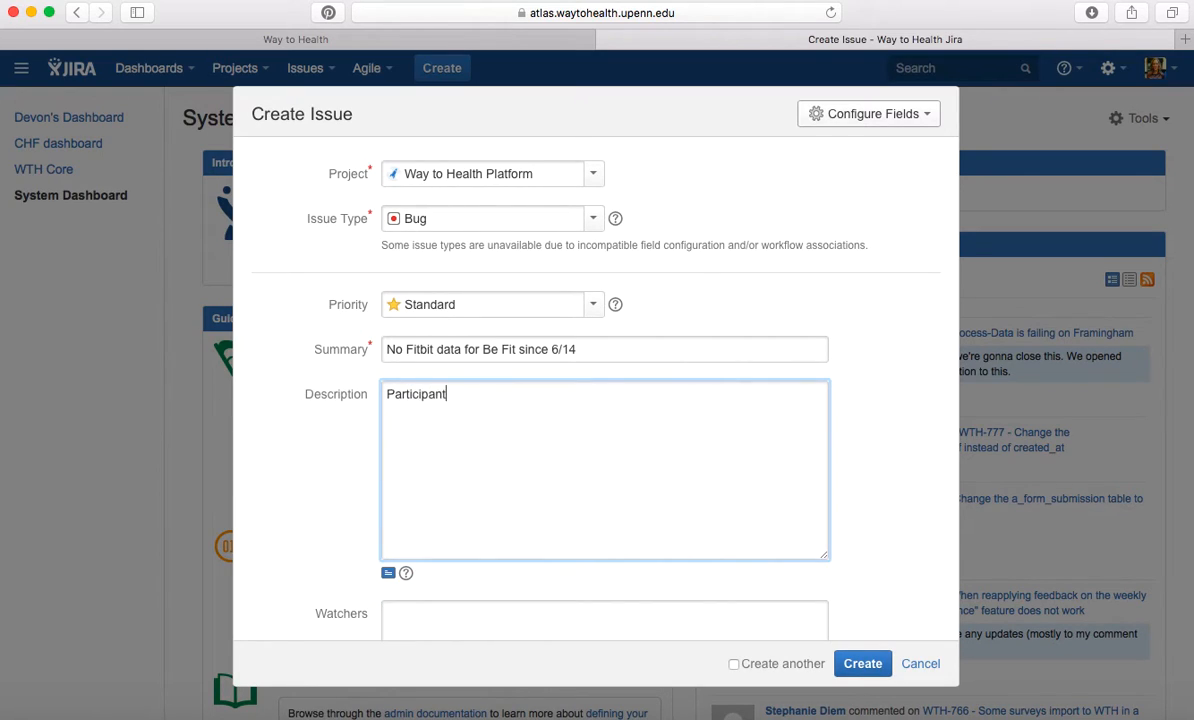
text(s reached out that t)
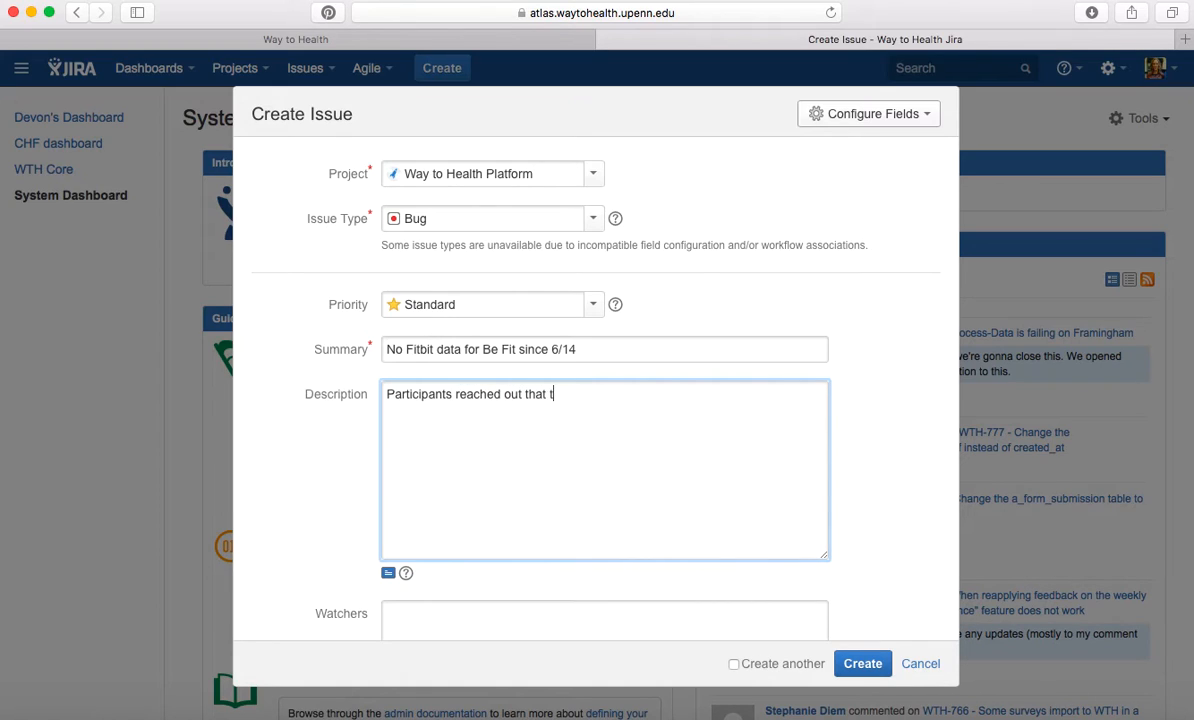
text(hey received incorrect message f)
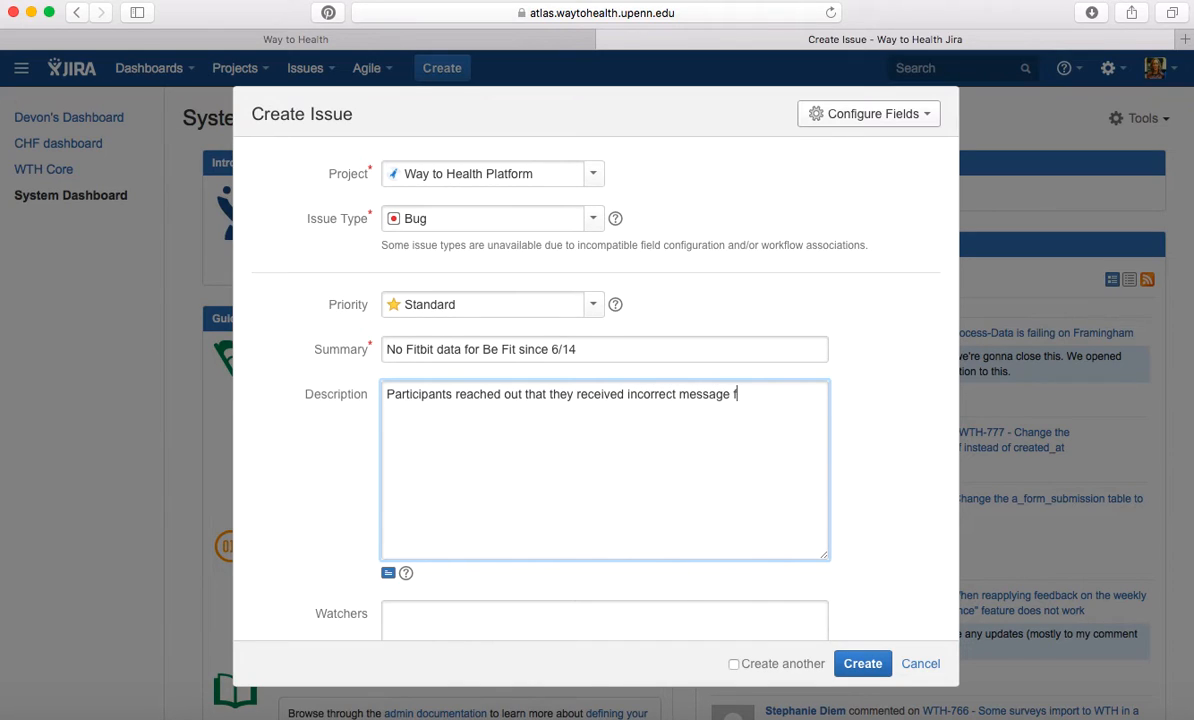
text(or today.  I checked in )
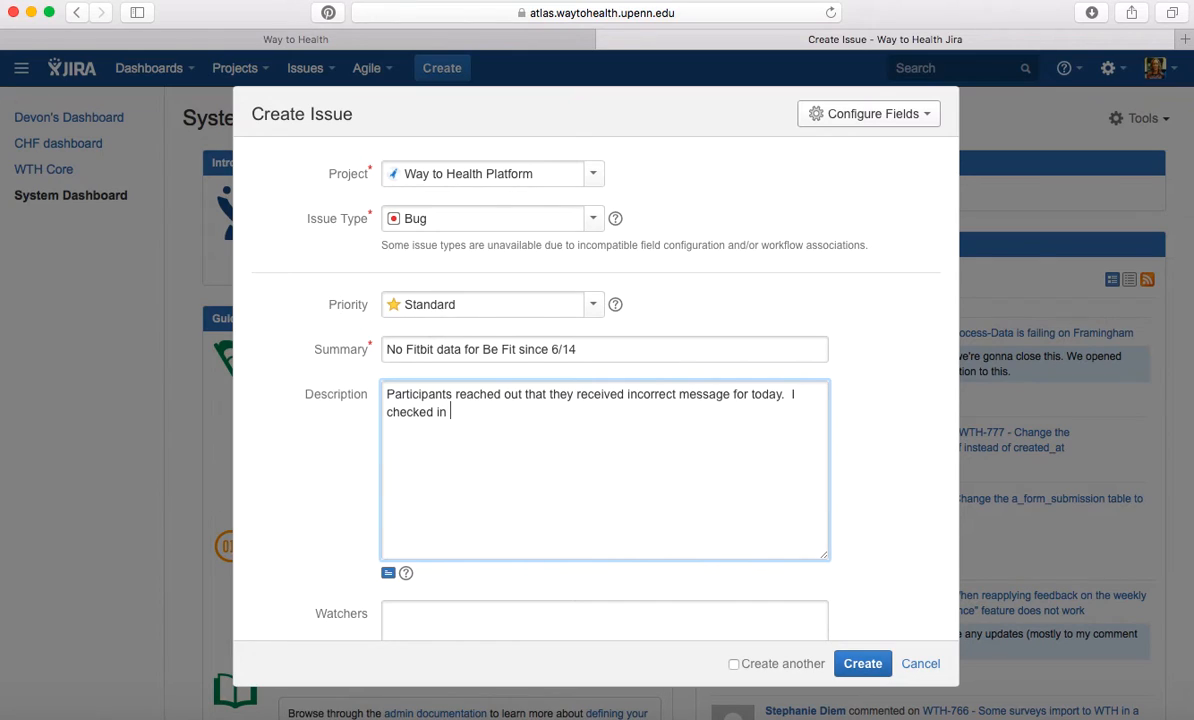
- Continue the description with "manage data and noticed that we had not received any Fitbit data since 6/14."
text(manage data and noticed that we)
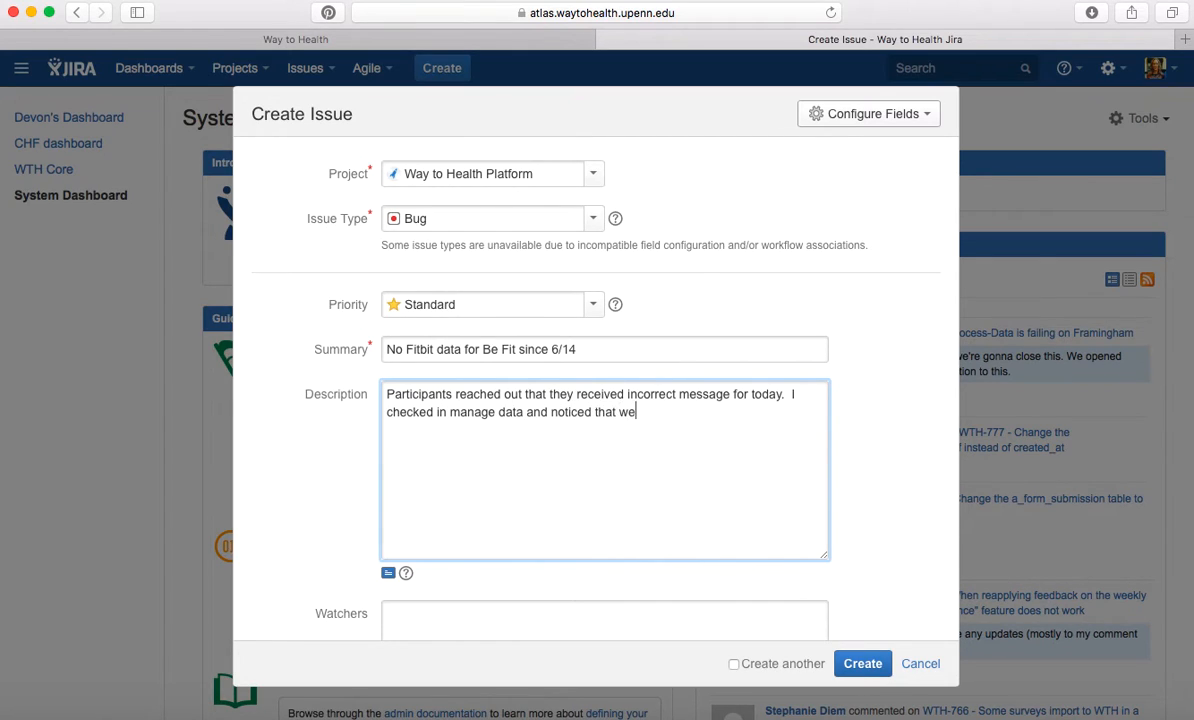
text( had not received any )
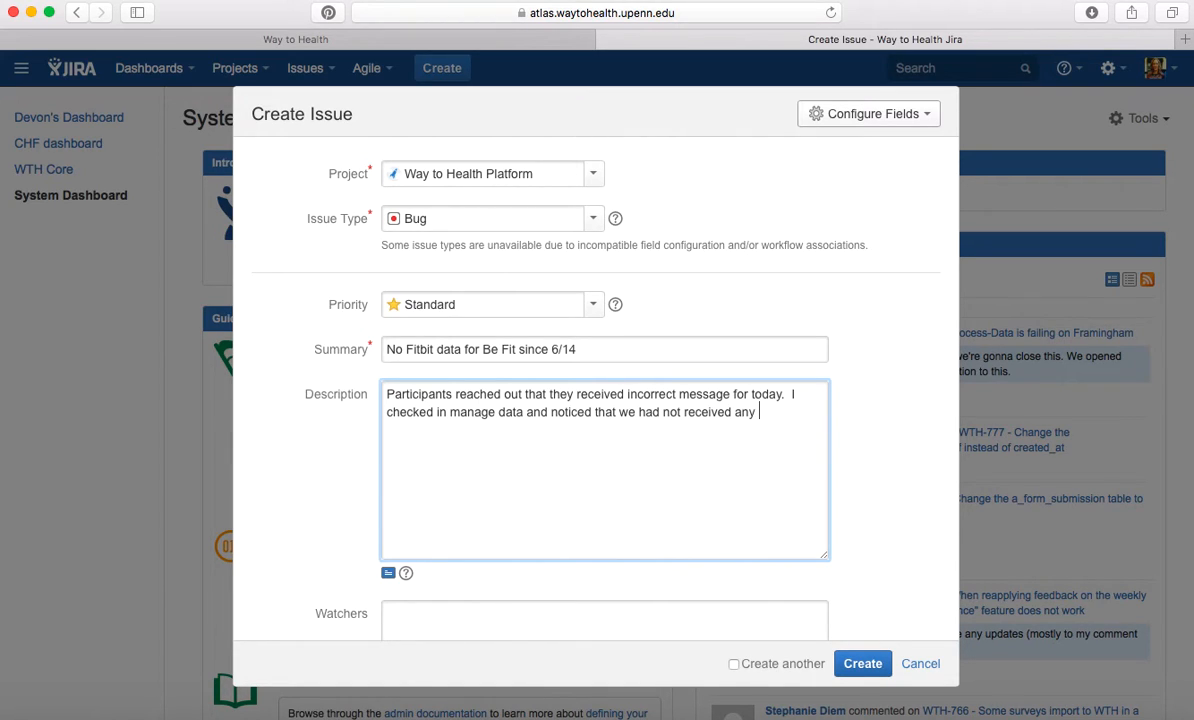
text(Fitbit data)
text(6/14. )
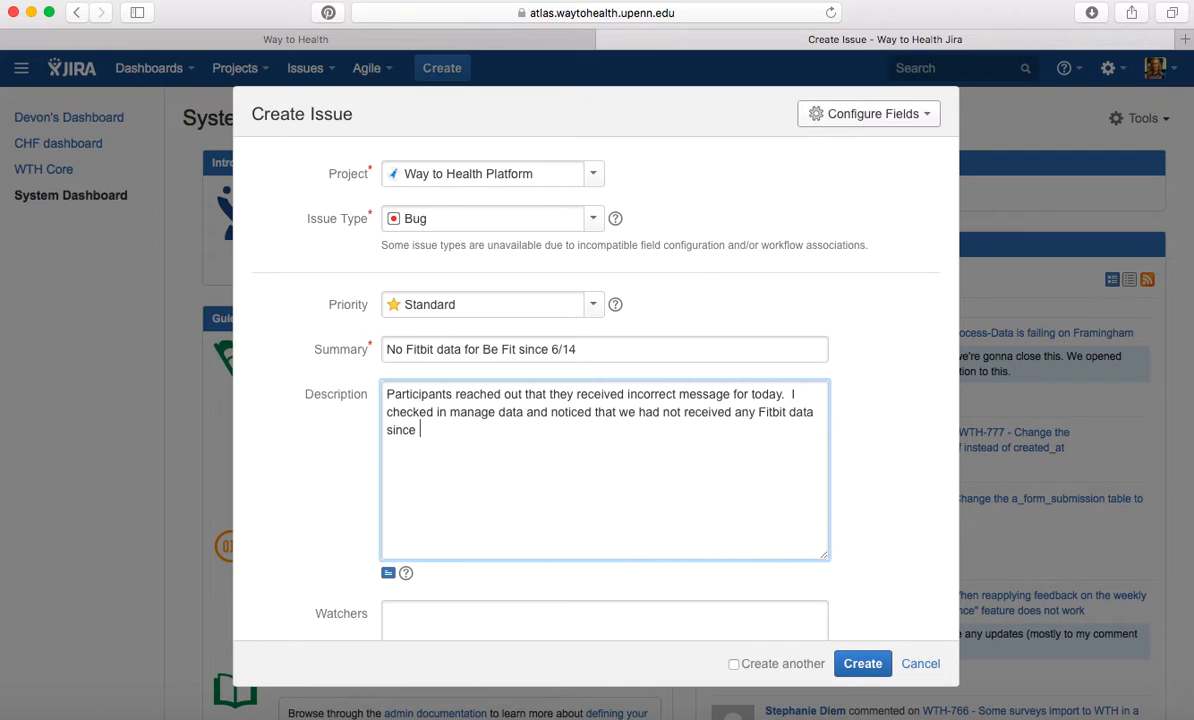
- Finish the description with a "For example, this is impacting participants" sentence that gives the two affected participants' numbers
text( For example, this )
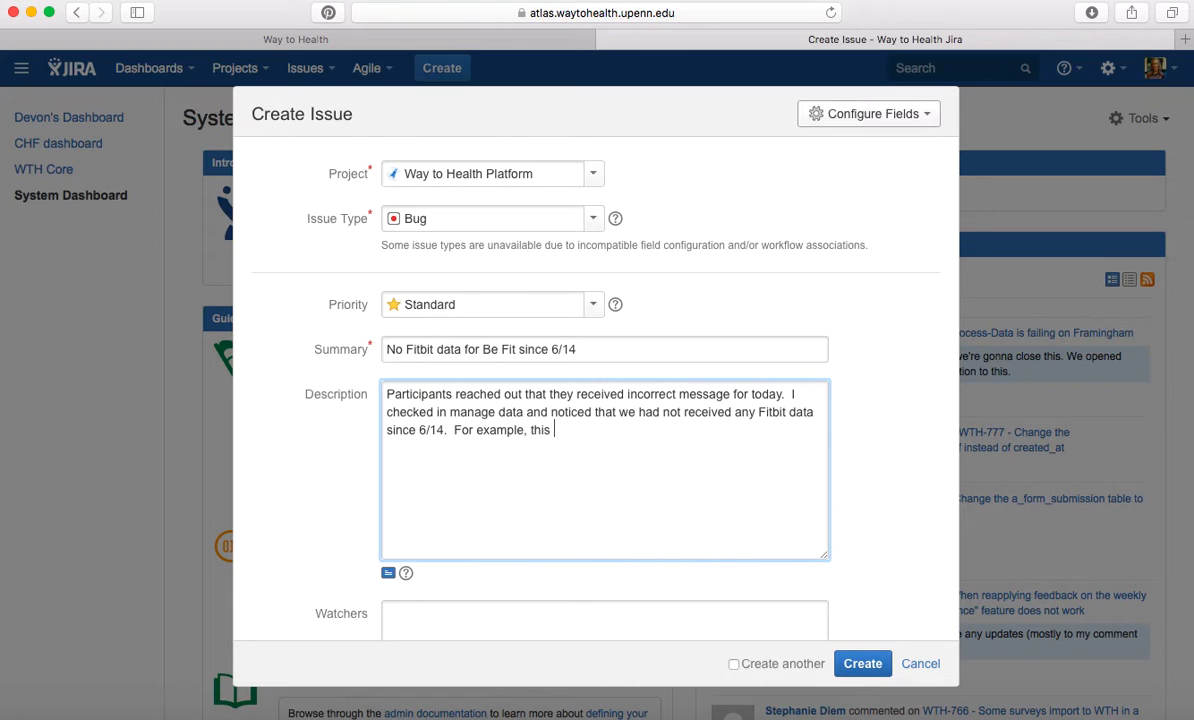
text(is impacting participnats)
key(BackSpace)
key(BackSpace)
key(BackSpace)
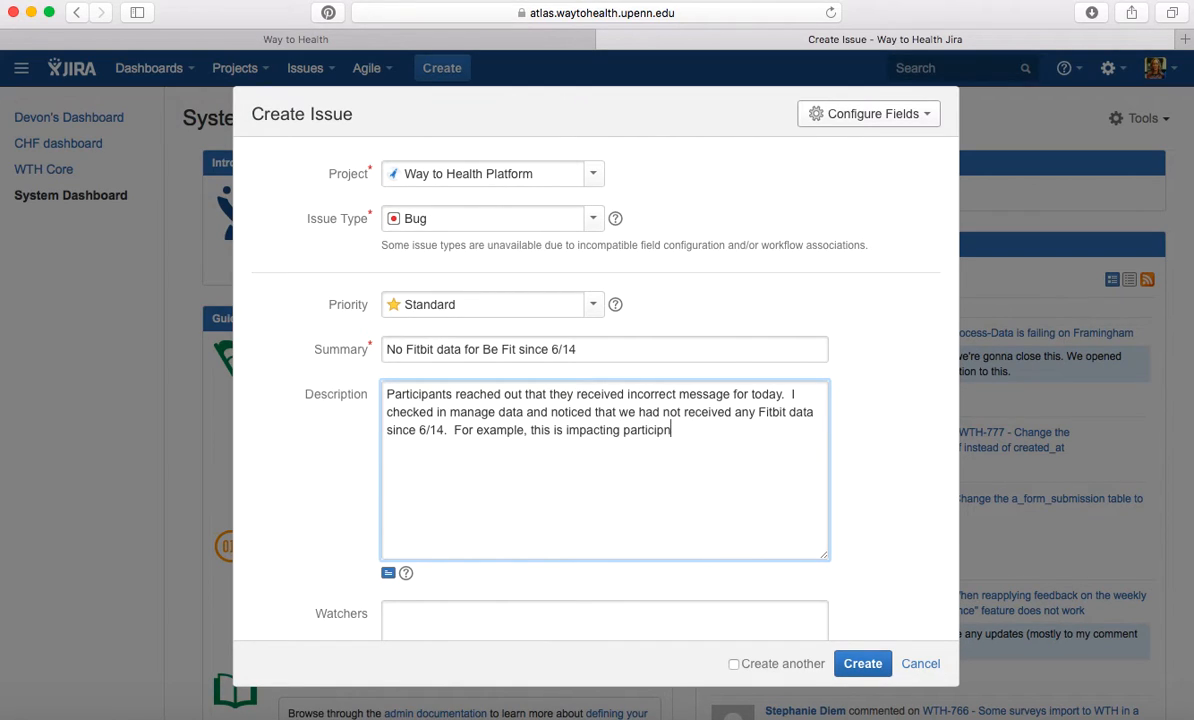
key(BackSpace)
text(ants 164 and 182)
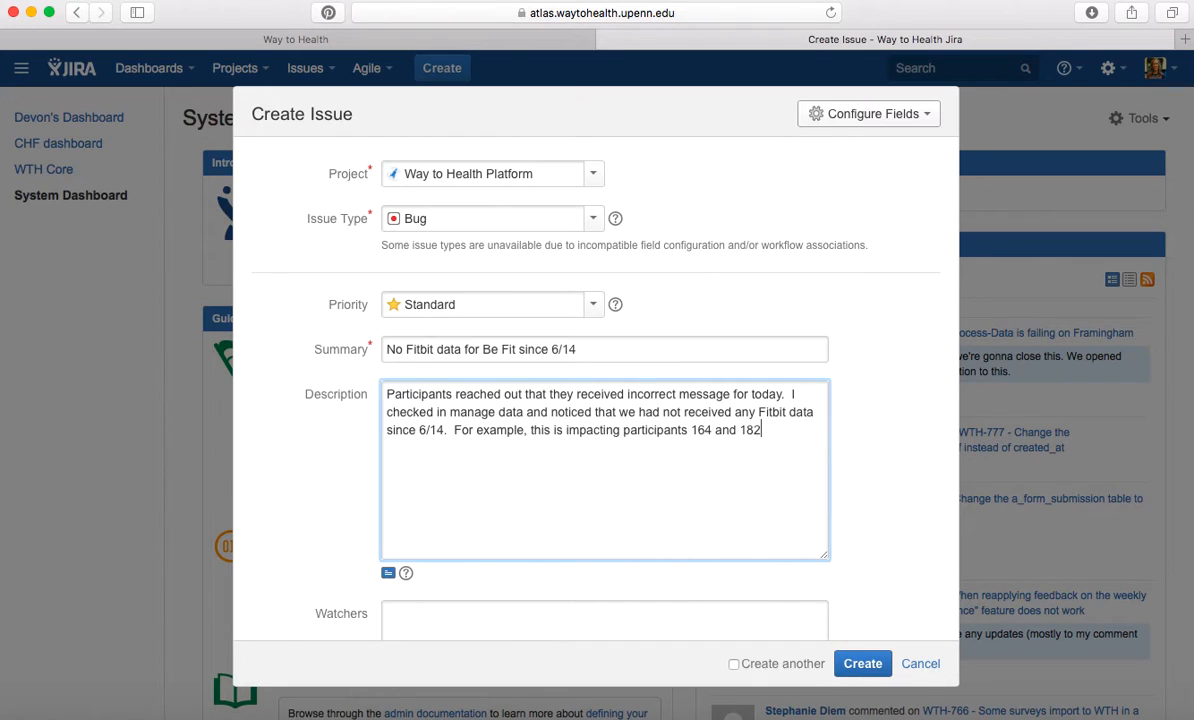
text(.)
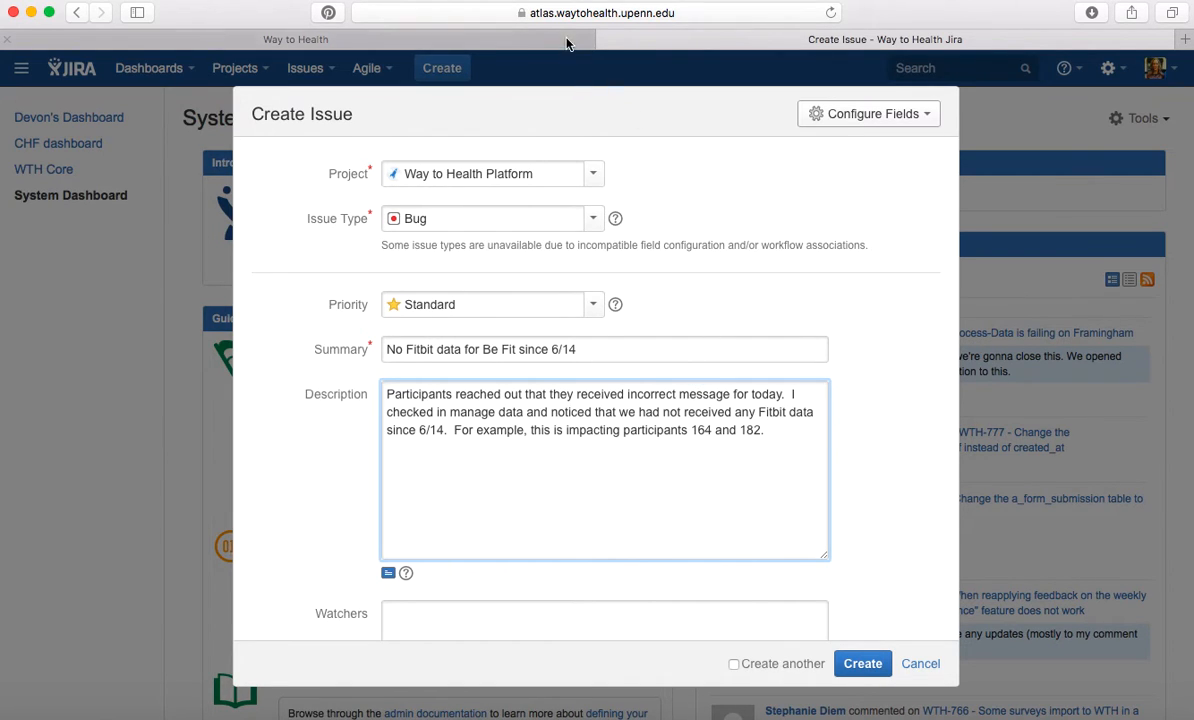
- Switch to Way to Health to check the BE FIT Study's Fitbit data, and return to the issue form
click(515, 35)
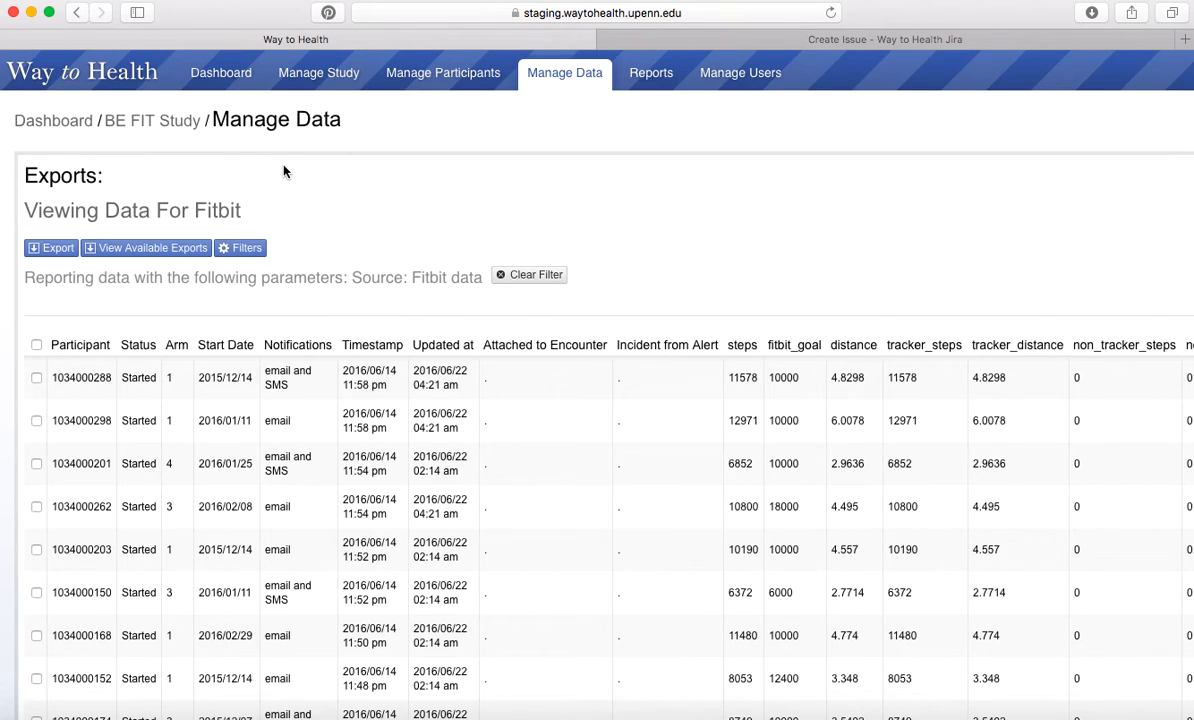
scroll(330, 176, down, 1)
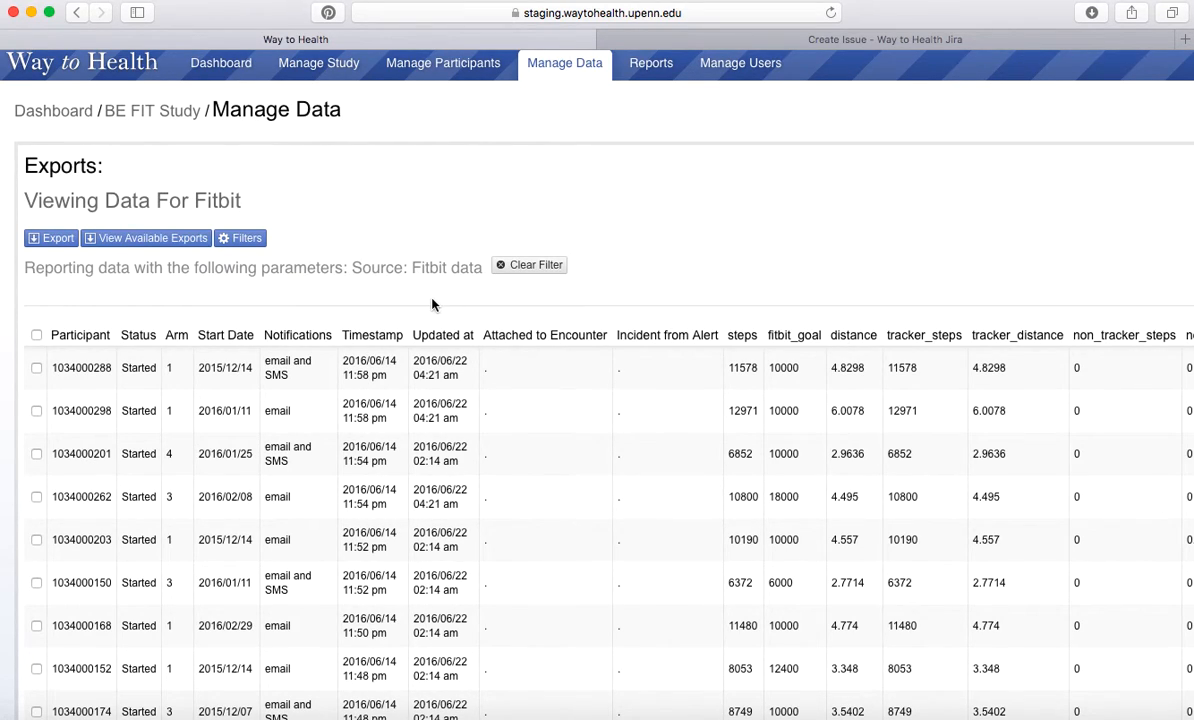
click(852, 40)
- Attach the Desktop file "Screen Shot 2016-08-09 at 11.42.48 AM.png" to the issue
scroll(595, 167, down, 5)
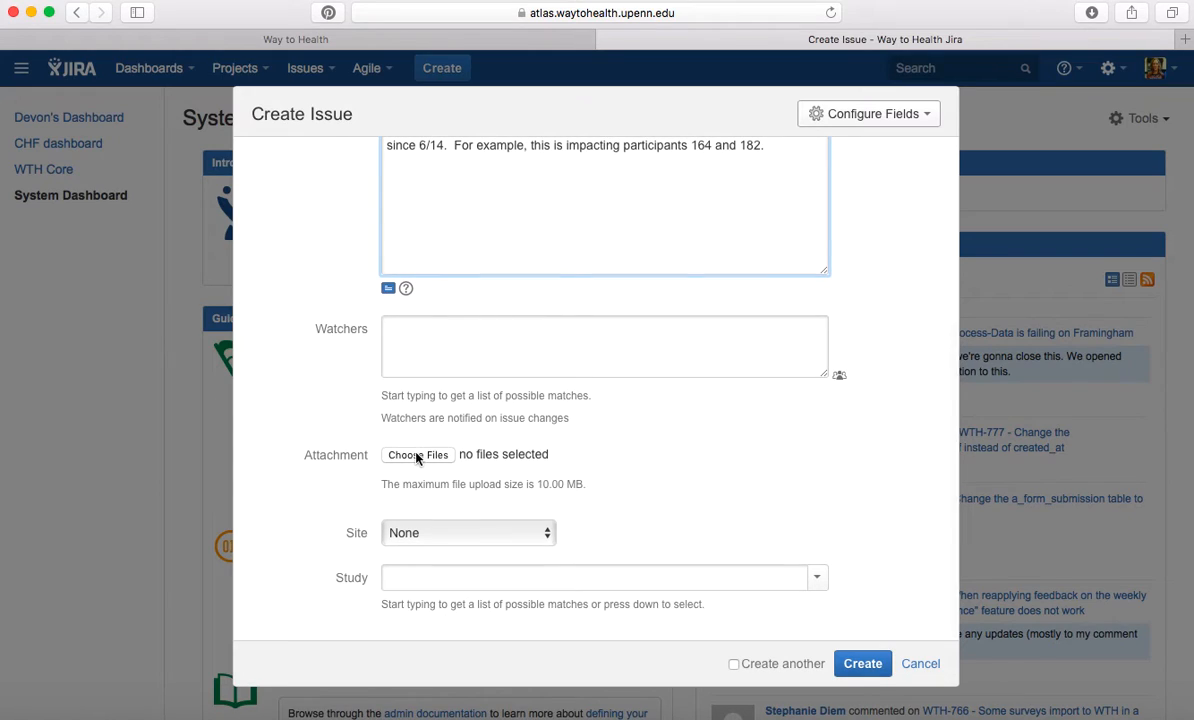
click(418, 454)
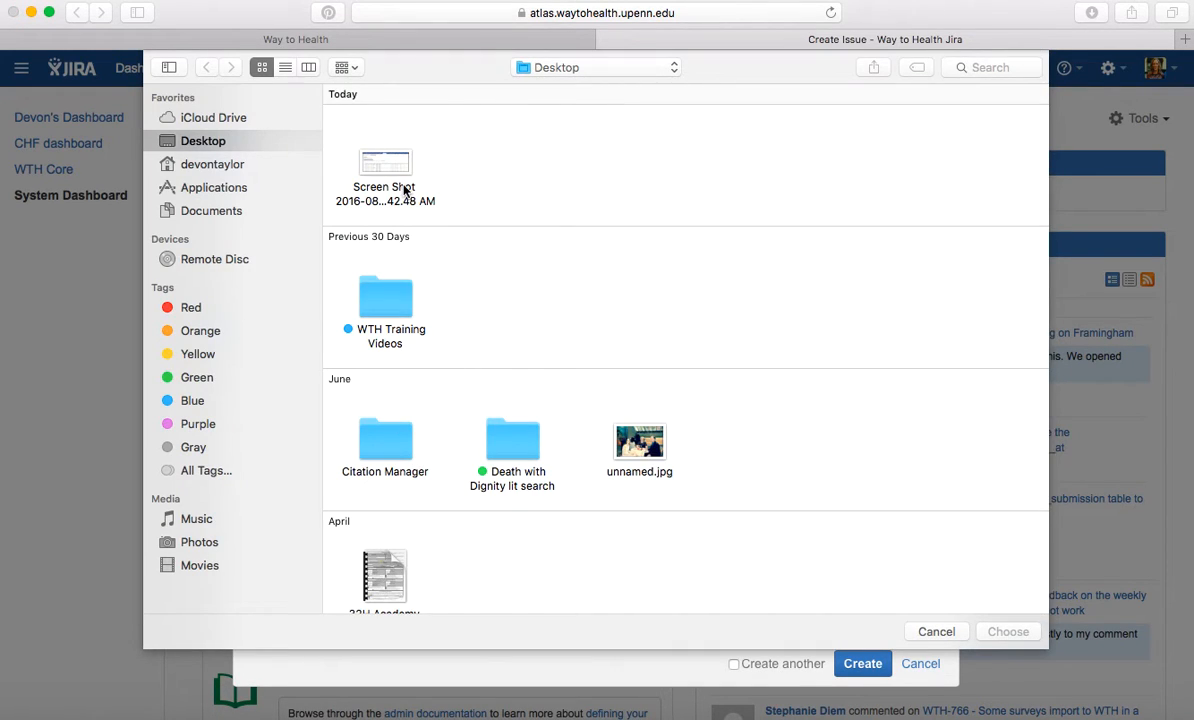
click(366, 155)
click(1000, 632)
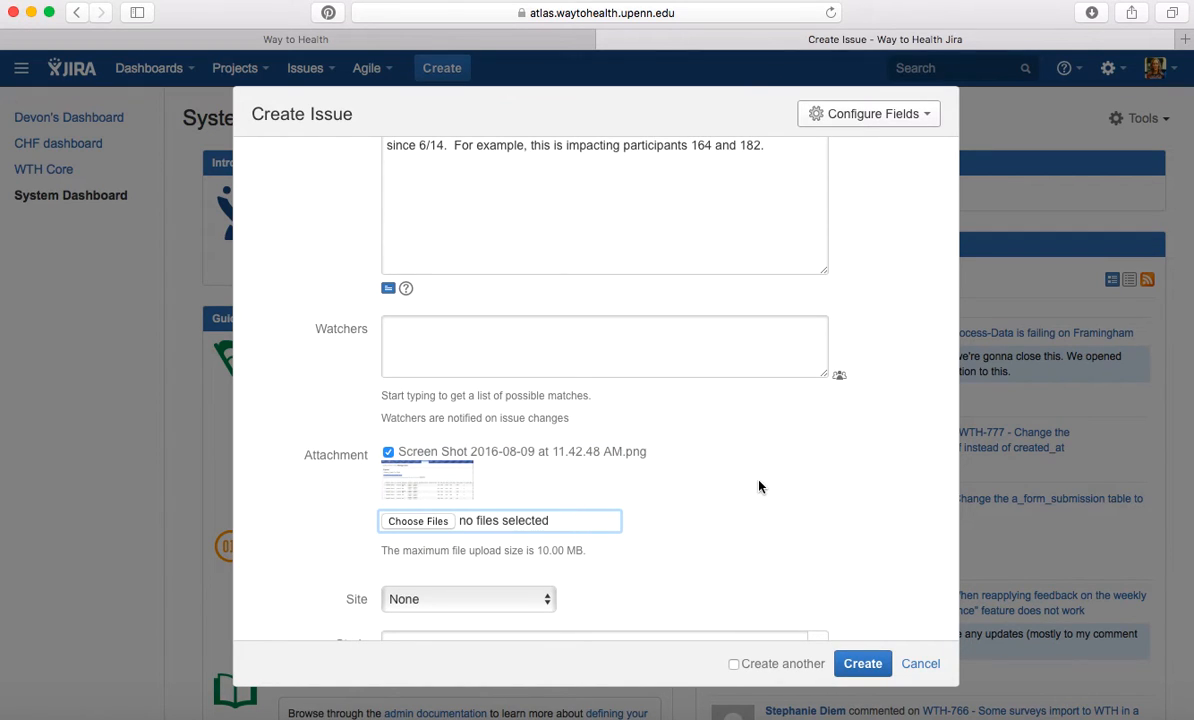
- Add the colleague who should be notified of changes as a watcher on the issue
scroll(759, 487, up, 5)
click(488, 527)
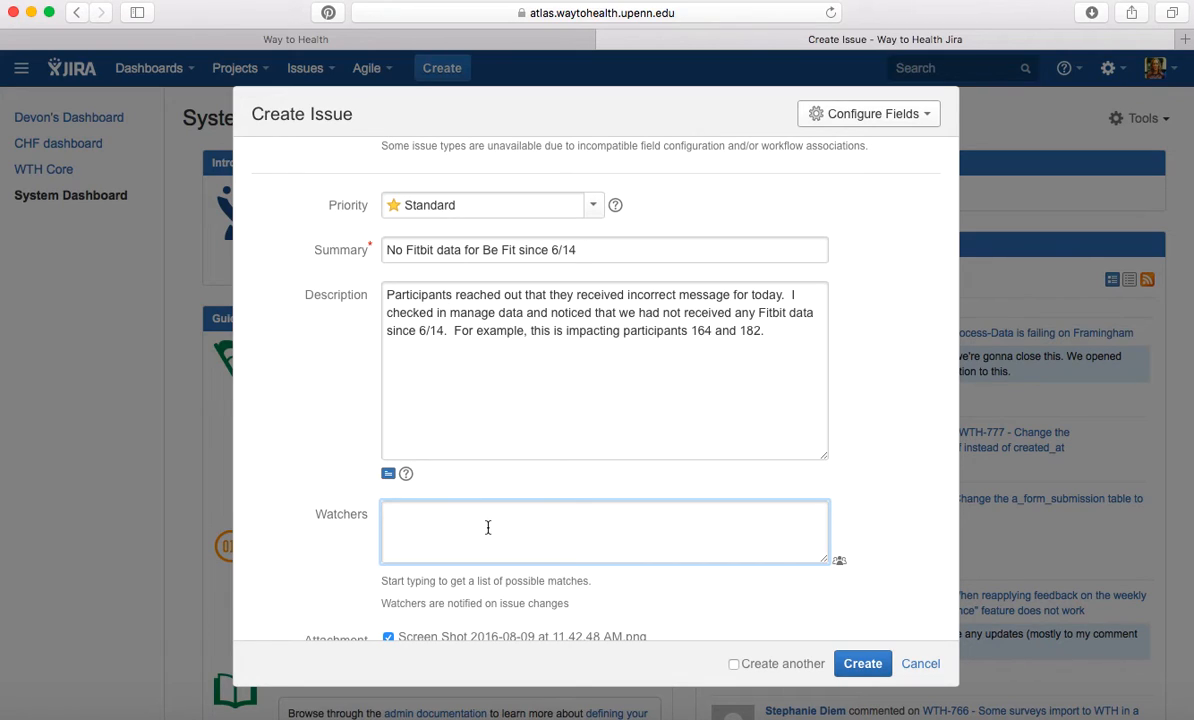
text(tori)
key(Return)
- Set the issue's site to Framingham
scroll(621, 370, down, 5)
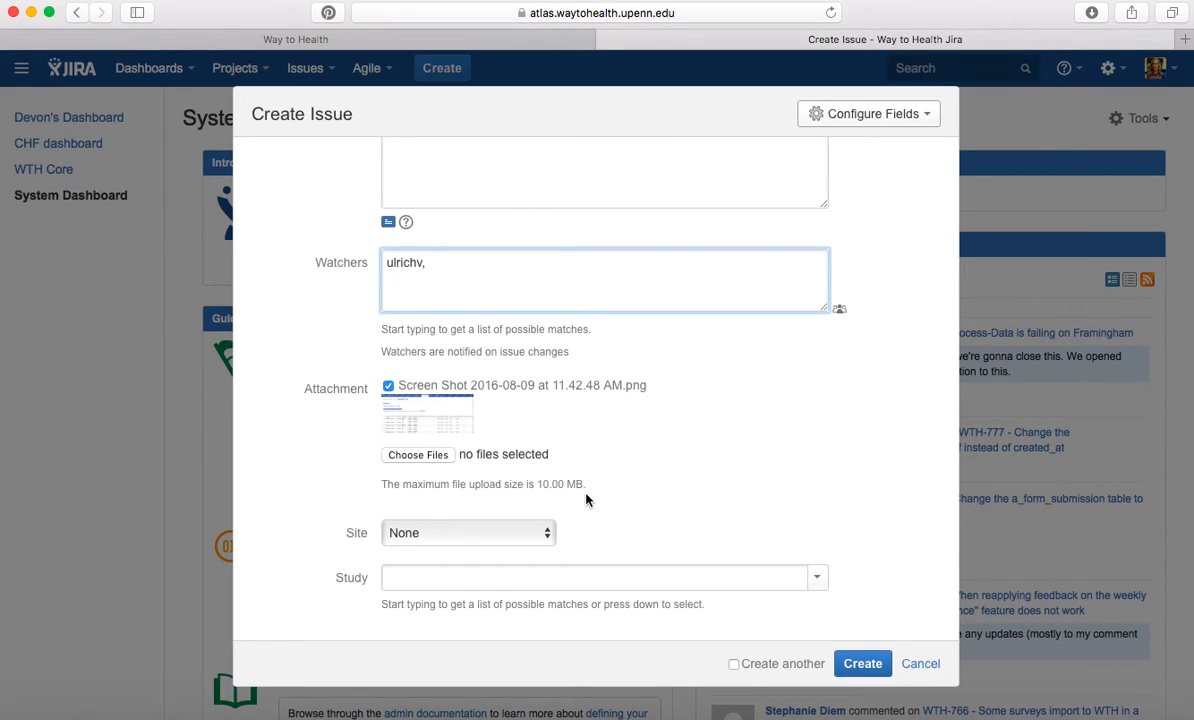
scroll(576, 463, down, 1)
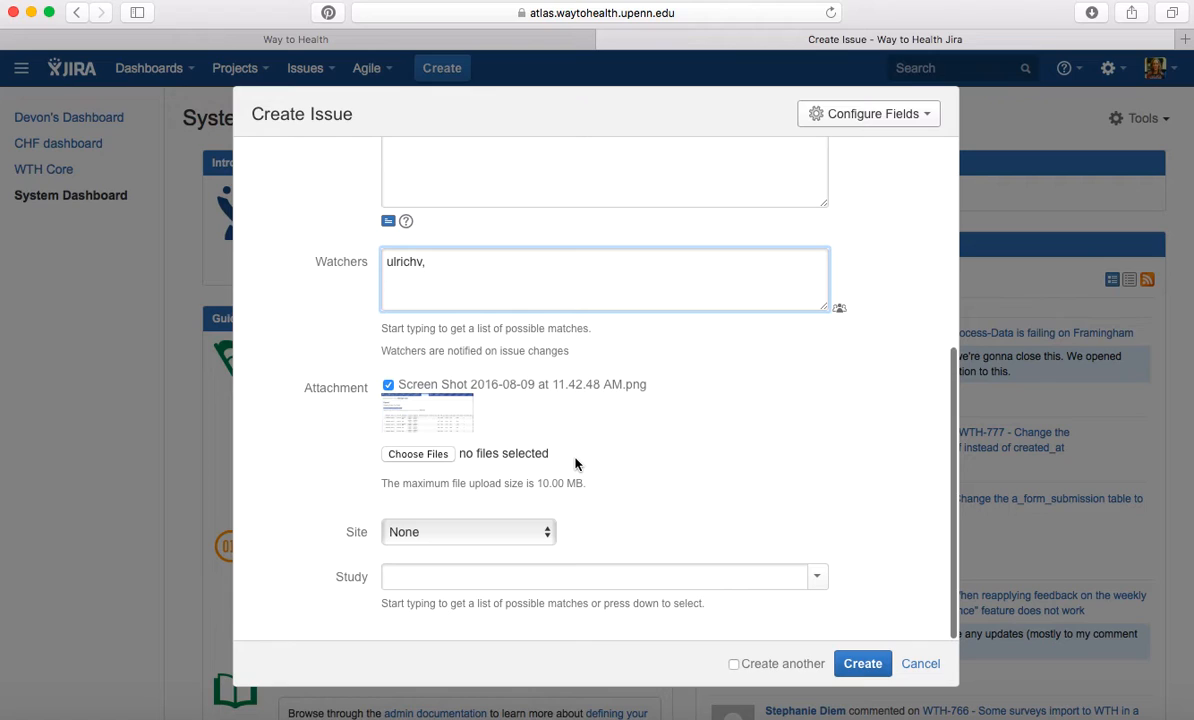
click(466, 532)
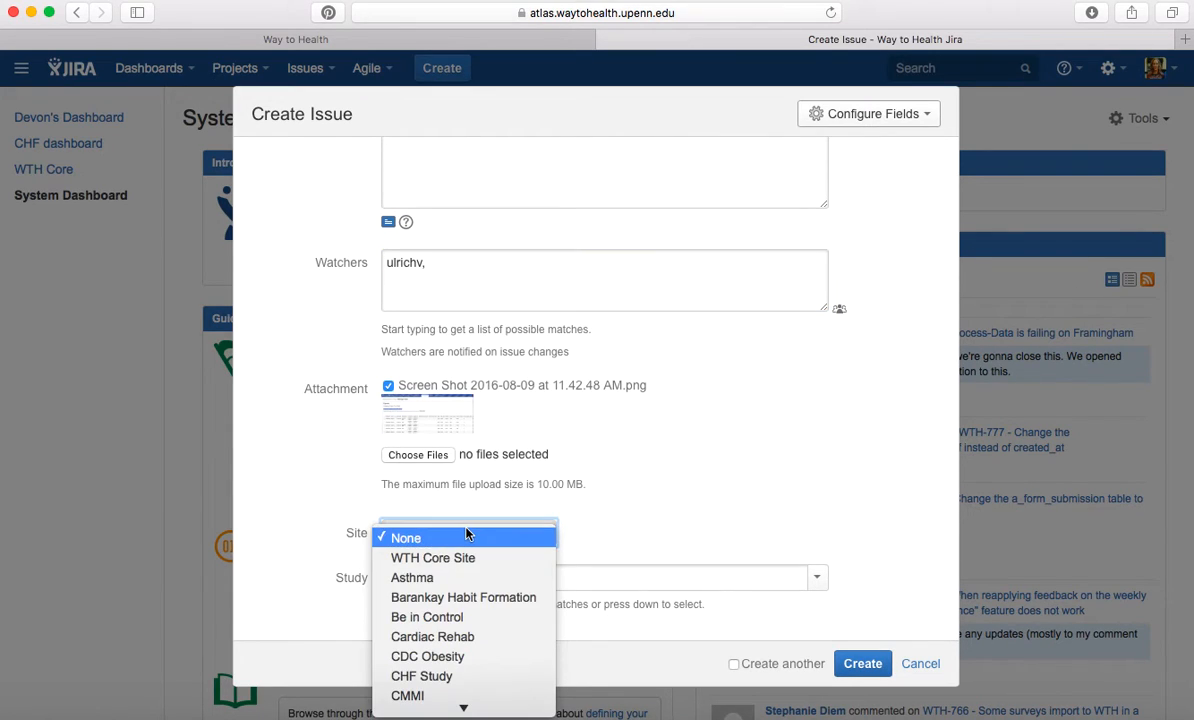
scroll(458, 573, down, 4)
click(456, 585)
- Set the issue's study to Framingham
scroll(605, 400, down, 1)
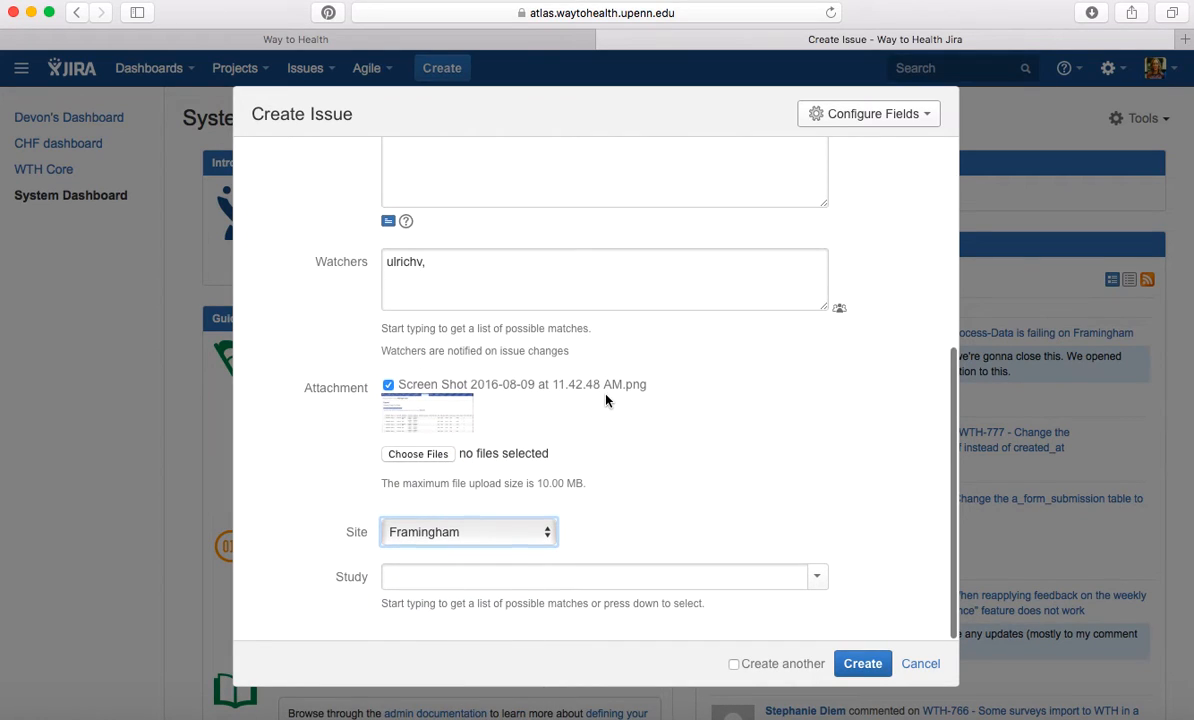
click(459, 577)
text(fra)
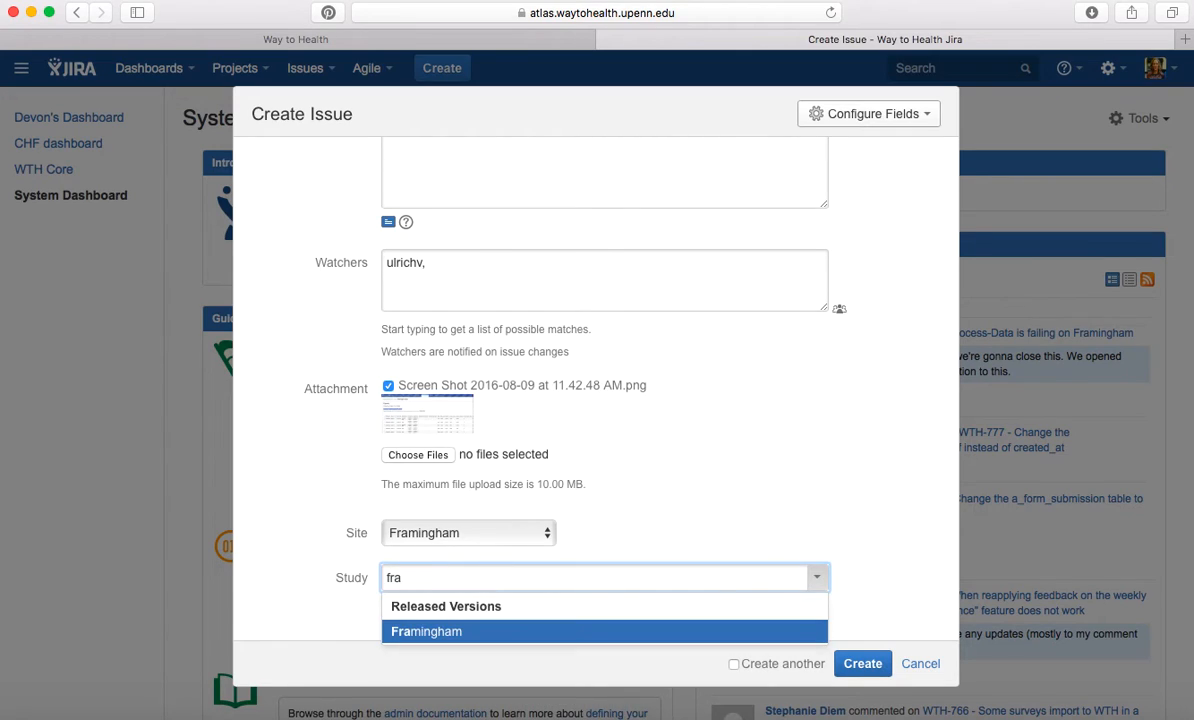
key(Return)
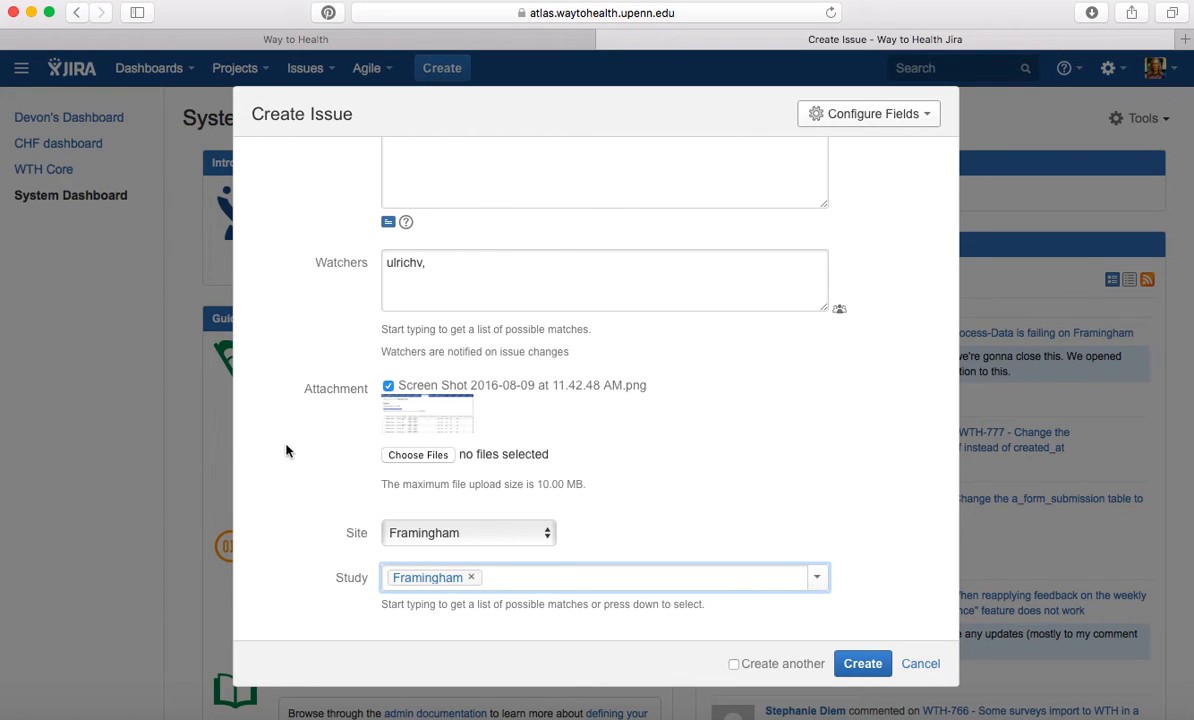
- Review the site options for the issue, including WTH Core Site, keeping Framingham selected
click(428, 536)
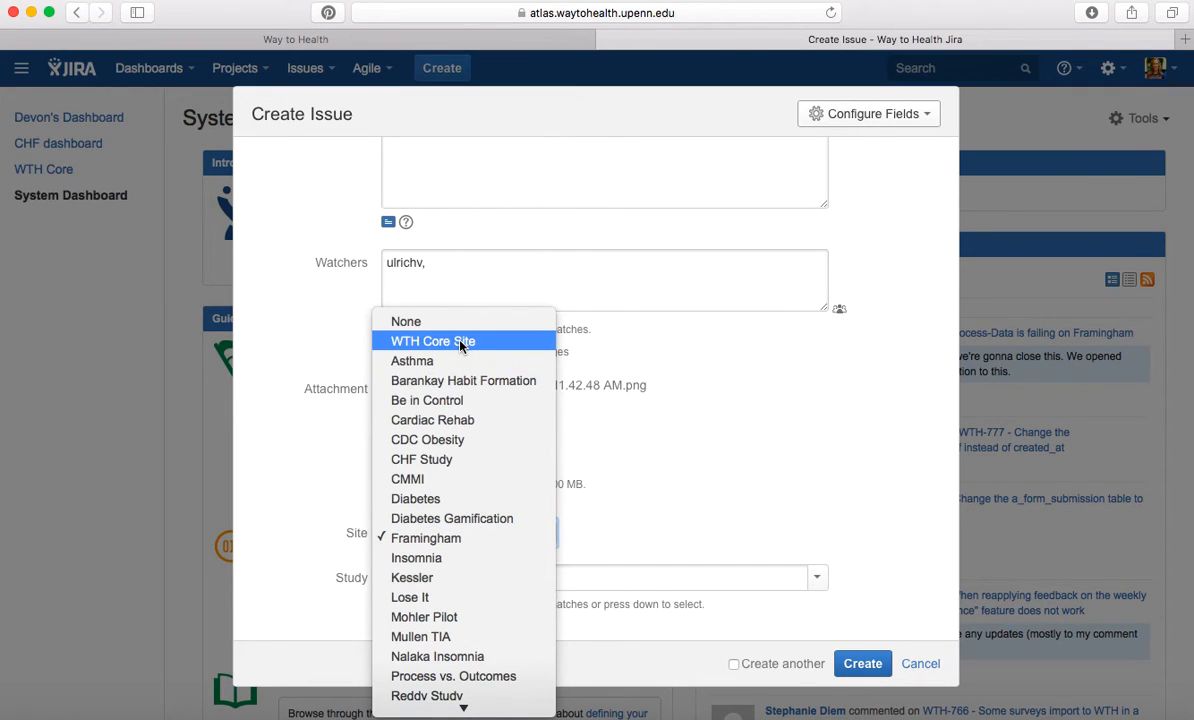
click(752, 513)
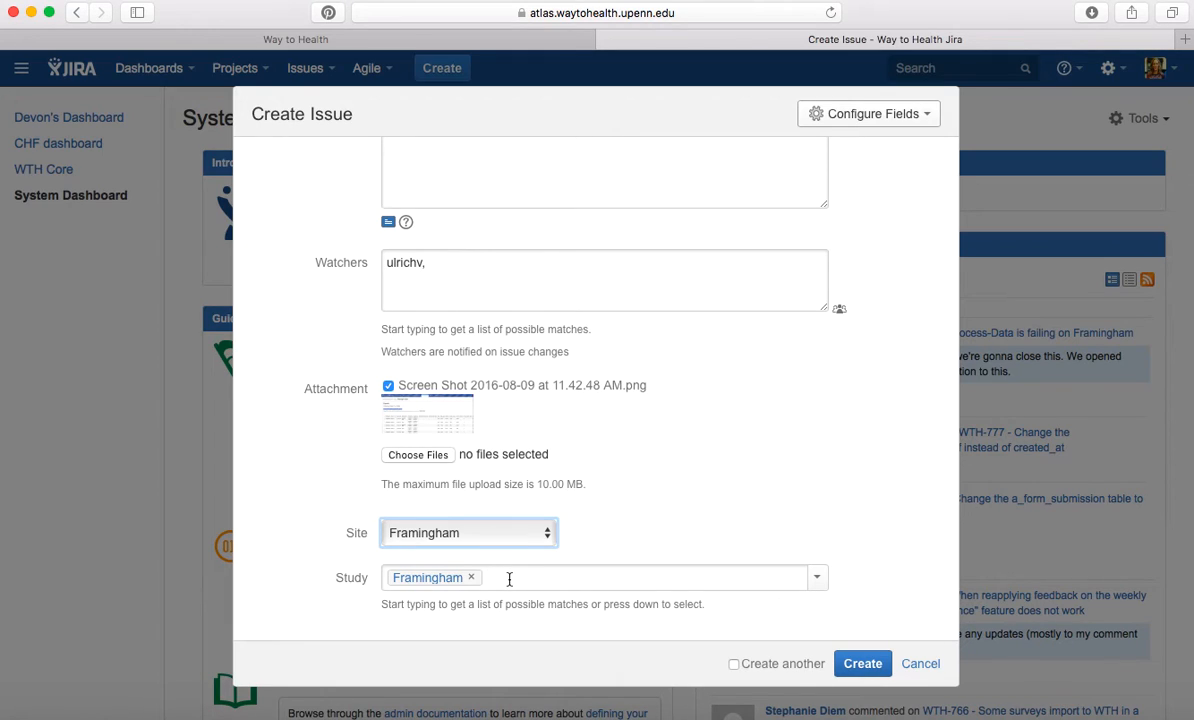
- Cancel the new issue form without creating the issue
click(740, 391)
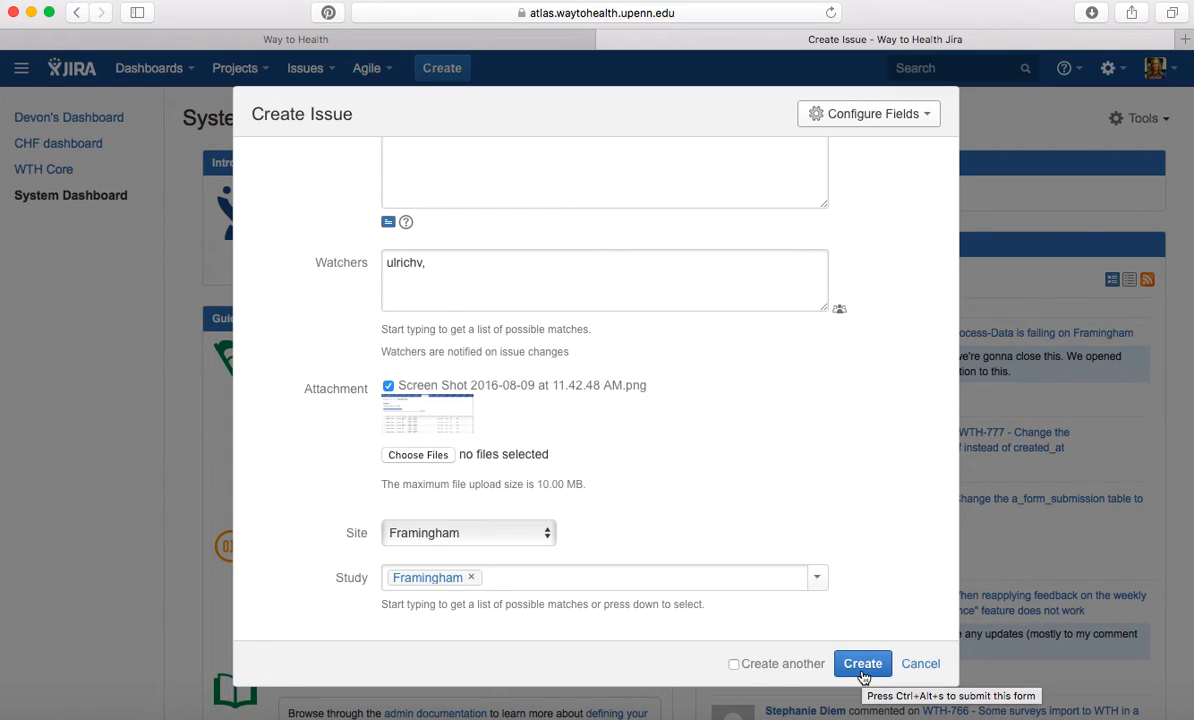
click(920, 664)
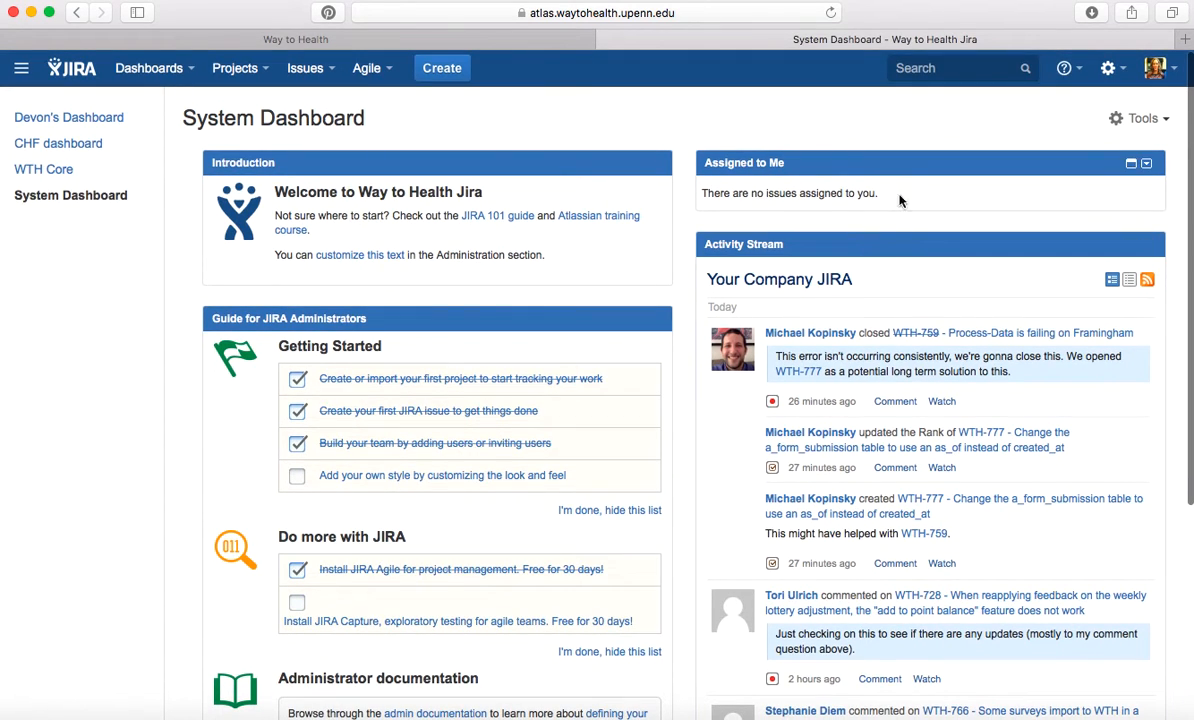
- Find and open issue WTH-773 and review its details, description and attached screenshot
click(920, 67)
text(WT)
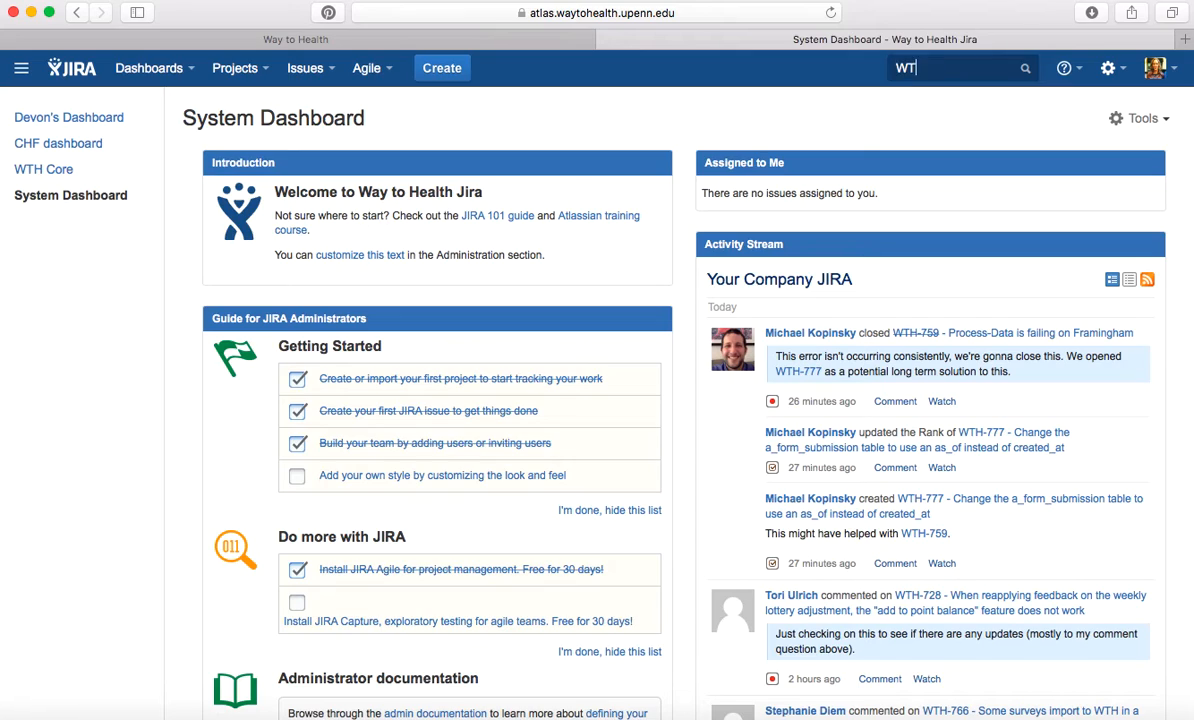
text(H-773)
key(Return)
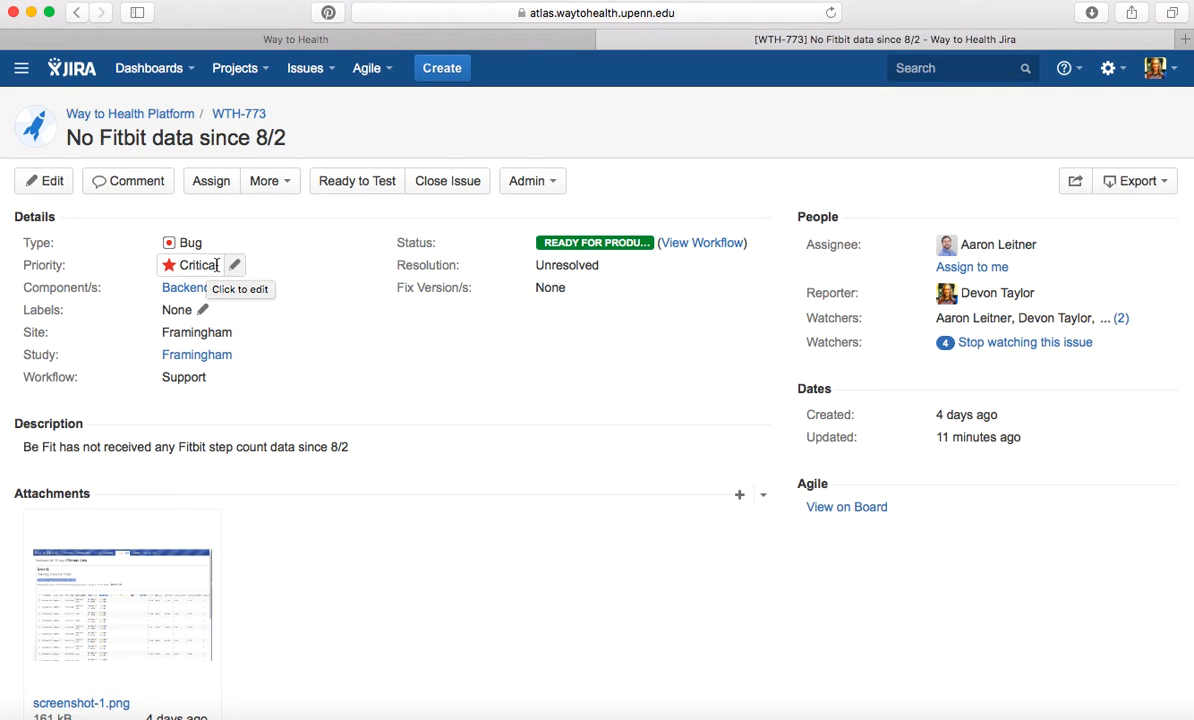
scroll(216, 265, down, 1)
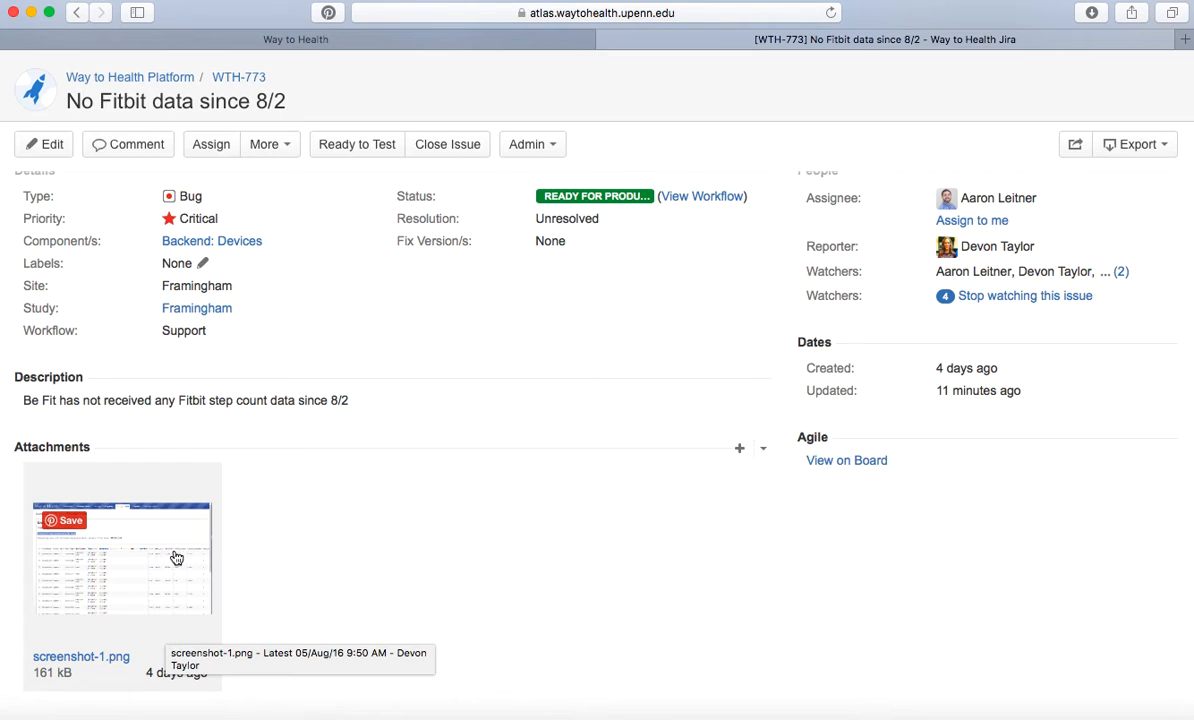
scroll(592, 506, up, 1)
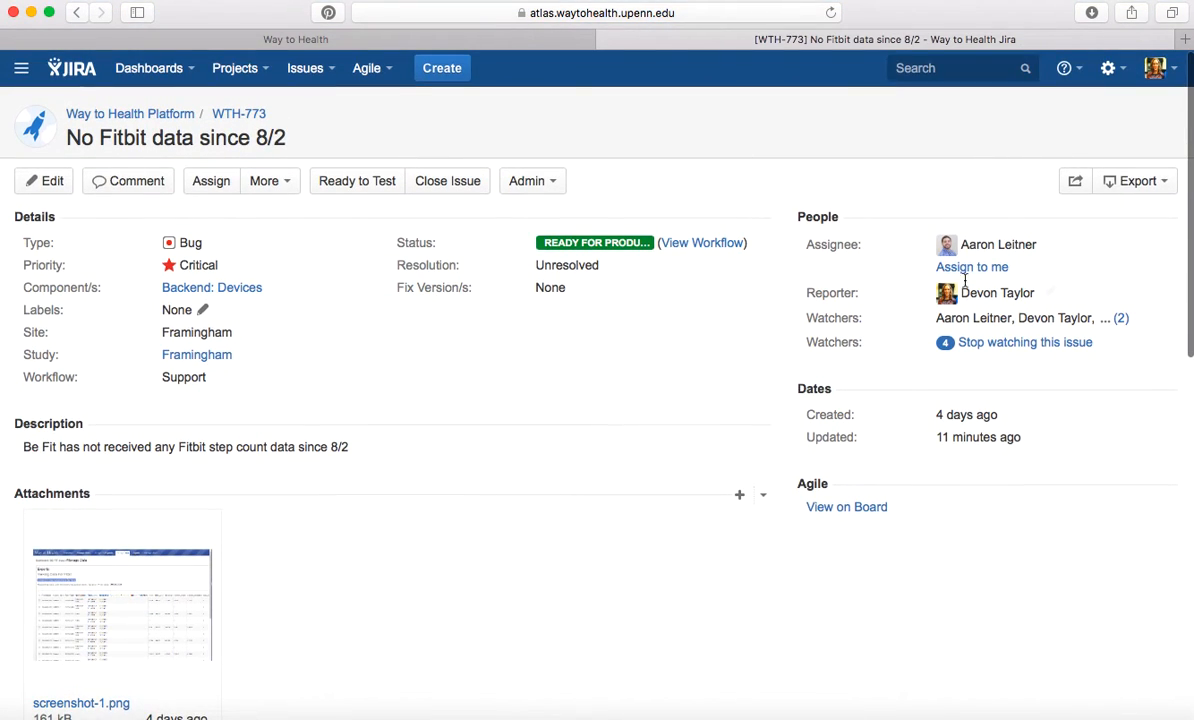
- Edit the issue's watchers and add another colleague from the matching users to the list
mouse_move(997, 248)
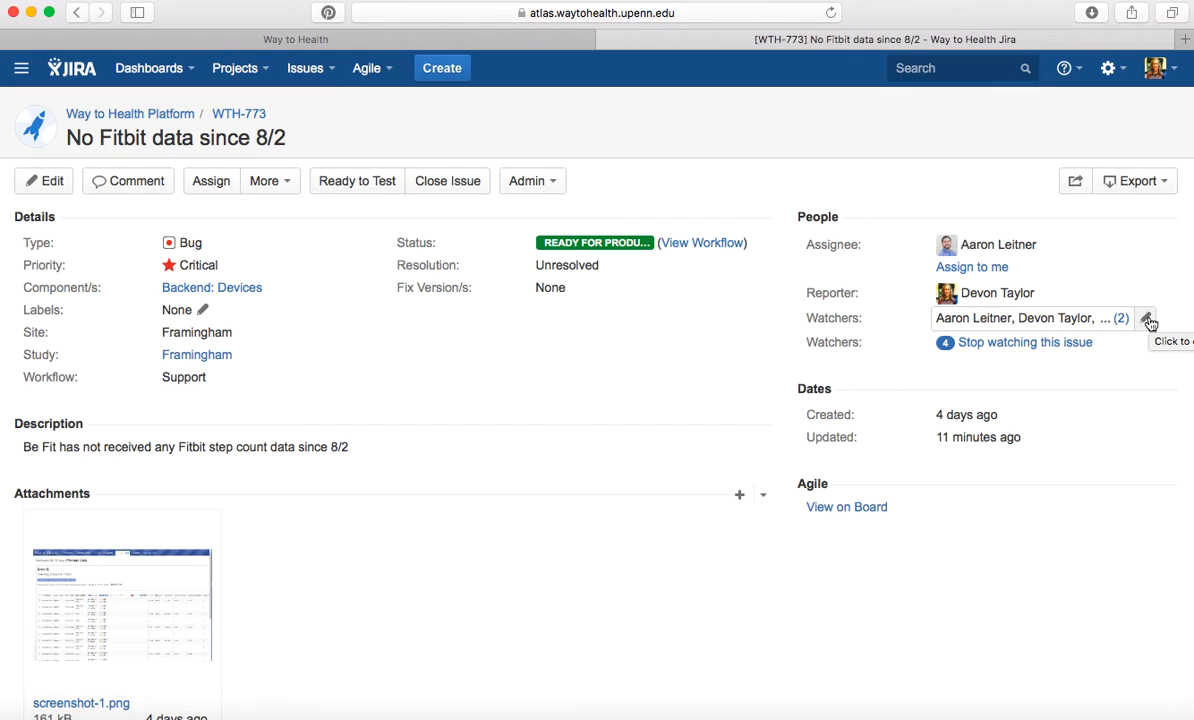
click(1148, 320)
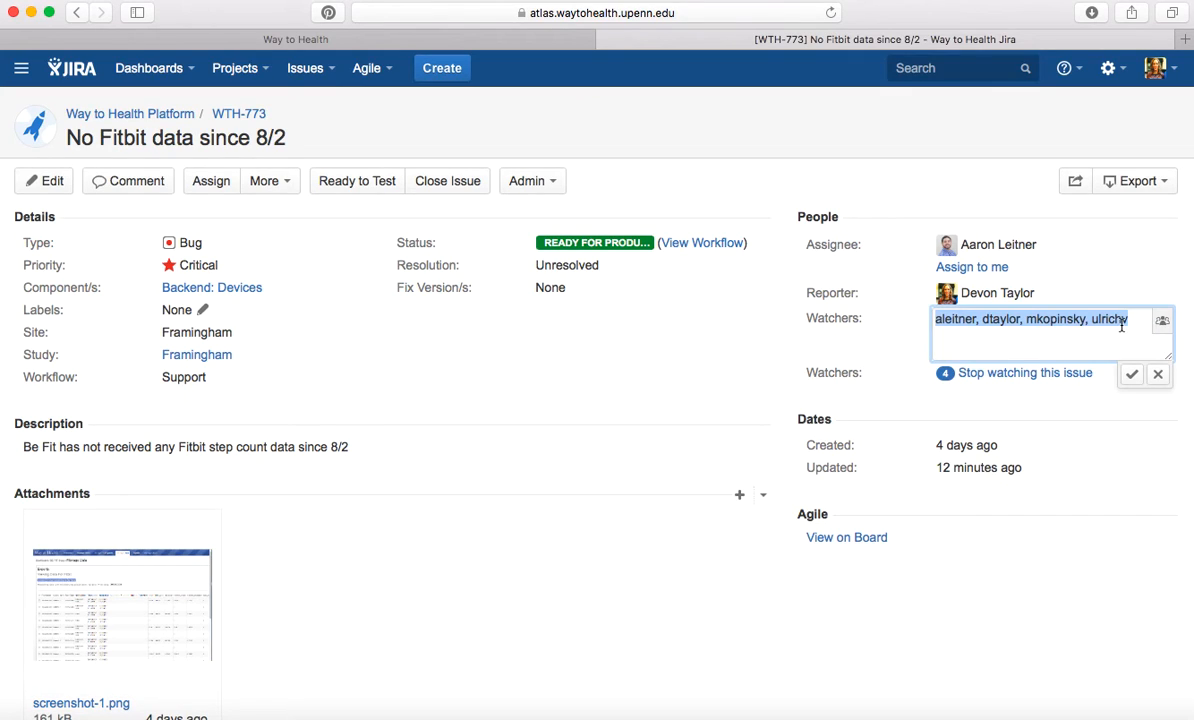
click(1140, 322)
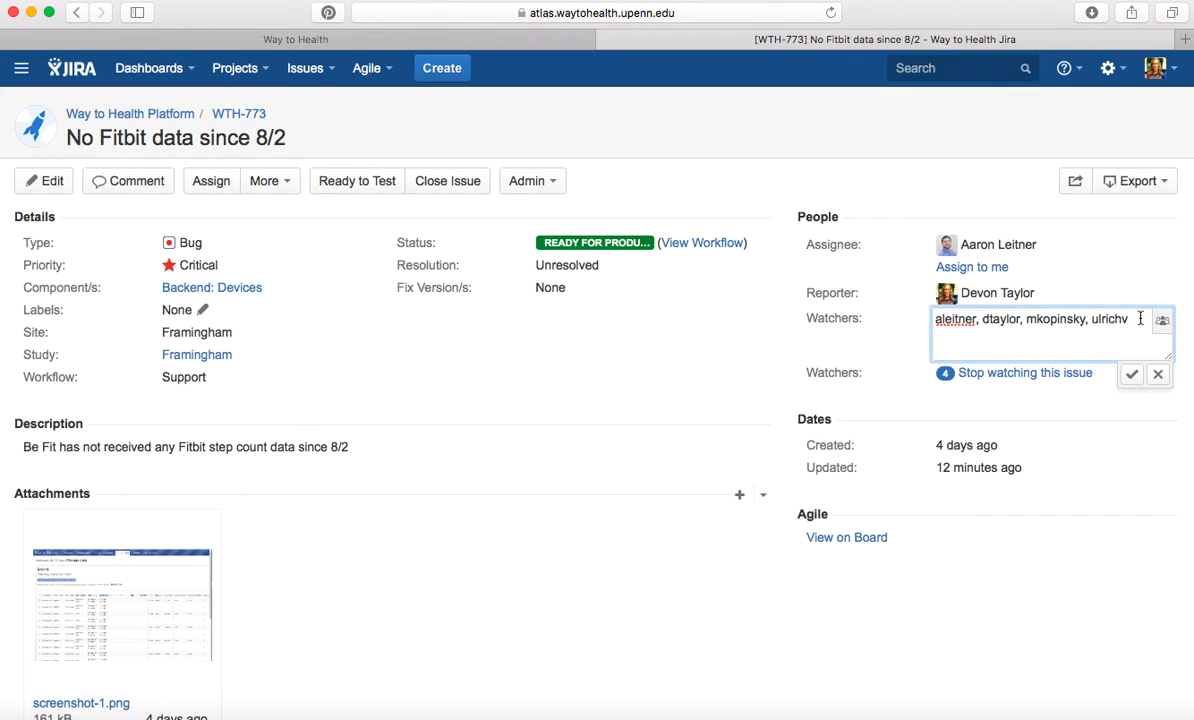
text(, j)
text(ber)
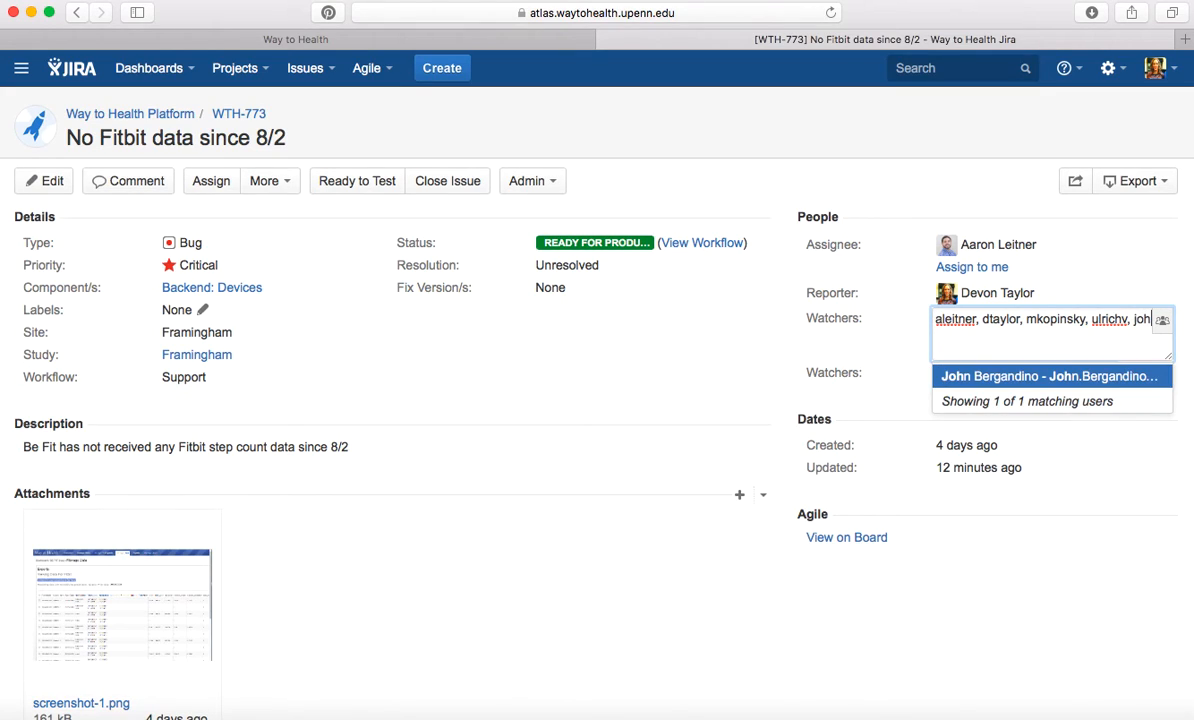
key(Return)
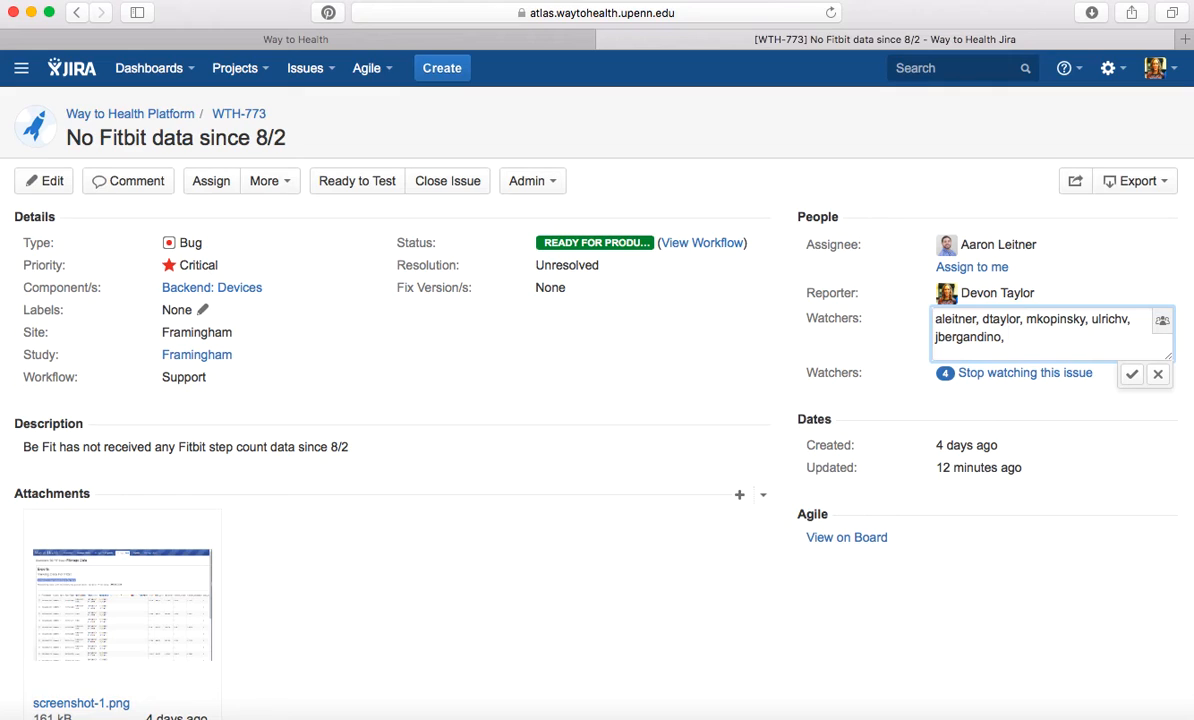
- Remove the newly added colleague from the issue's watchers list
key(BackSpace)
key(BackSpace)
key(BackSpace)
key(BackSpace)
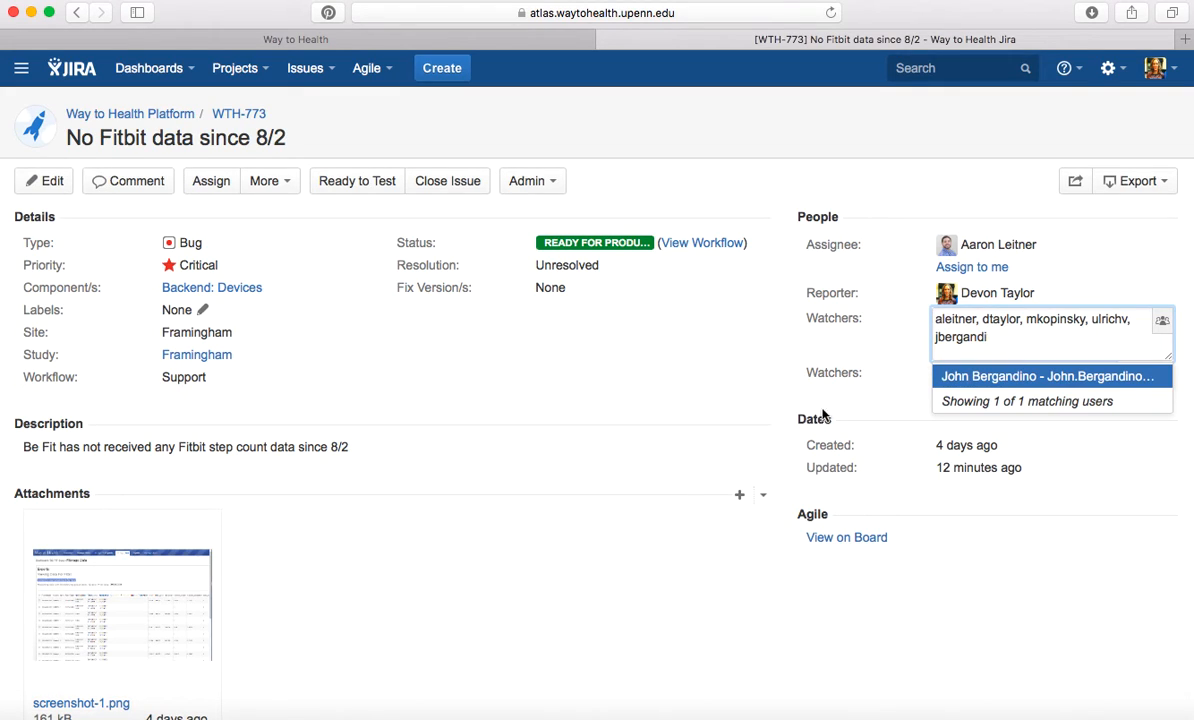
double_click(965, 336)
key(BackSpace)
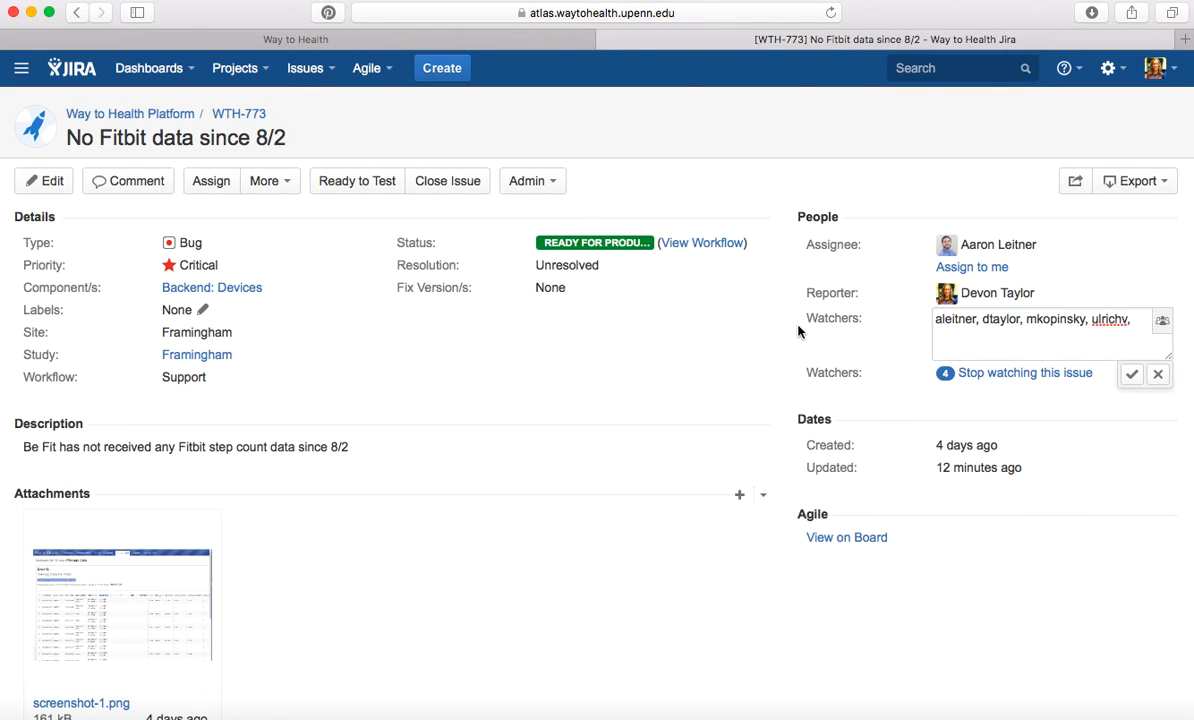
- Examine the comment history of issue WTH-773 and its current status
scroll(760, 332, down, 1)
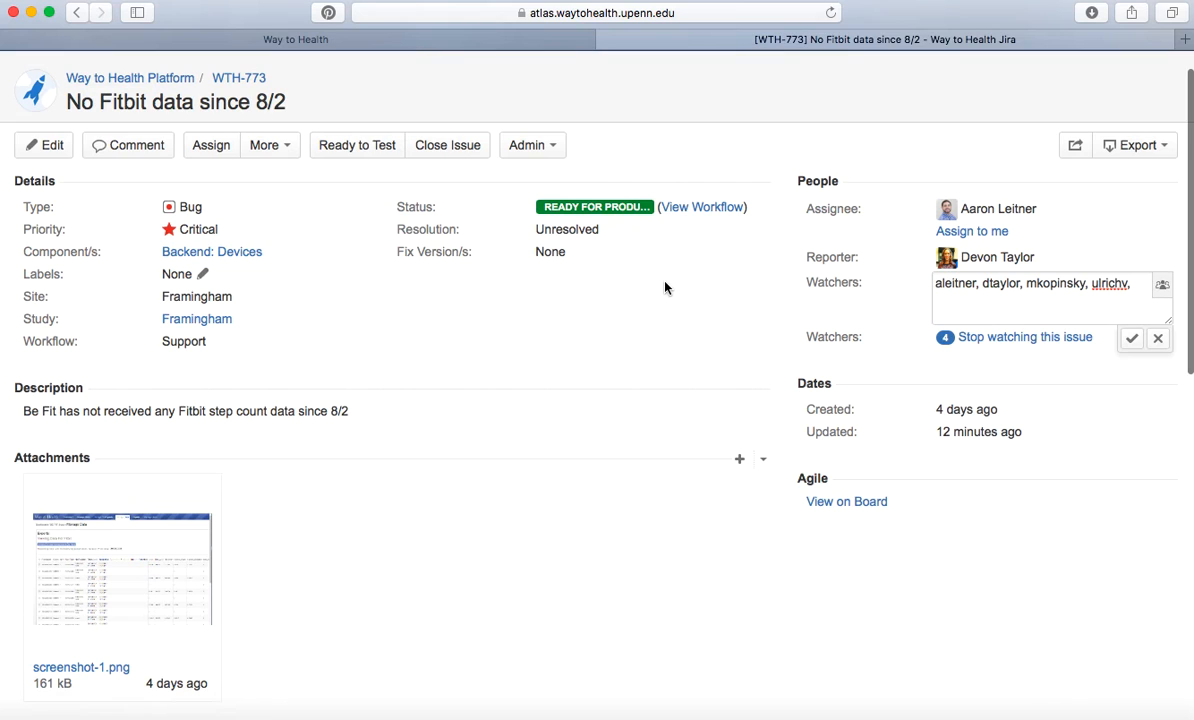
scroll(665, 288, down, 8)
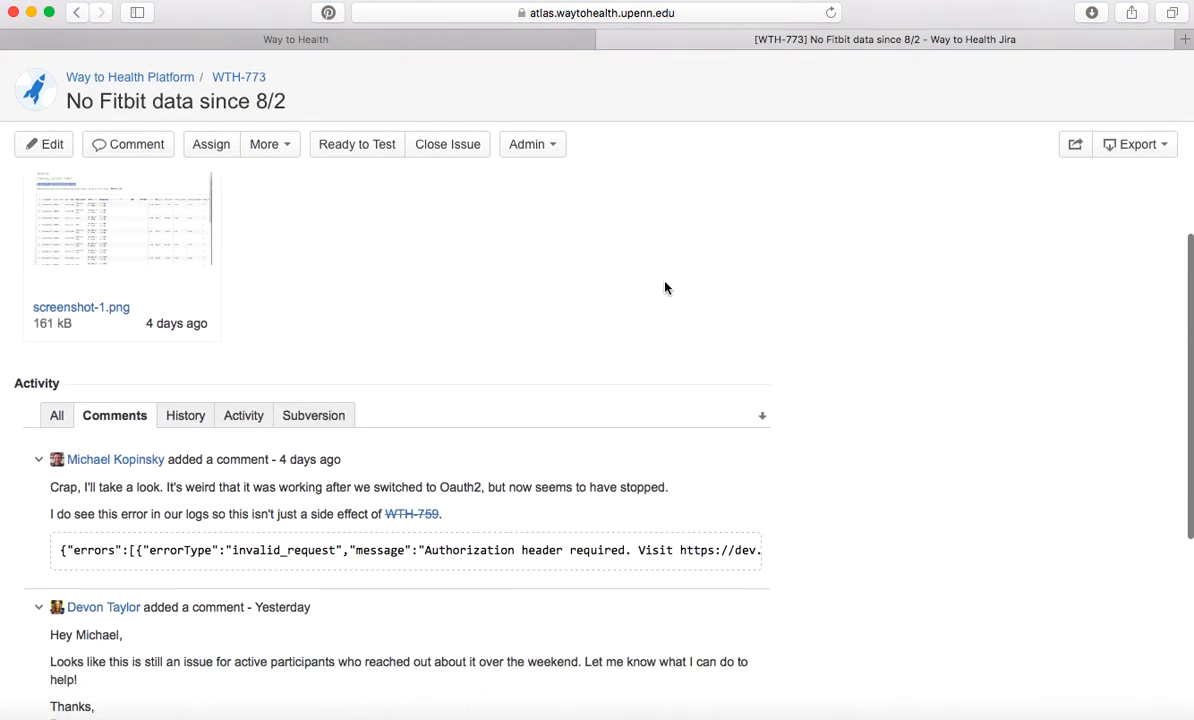
scroll(665, 288, down, 4)
scroll(888, 371, down, 1)
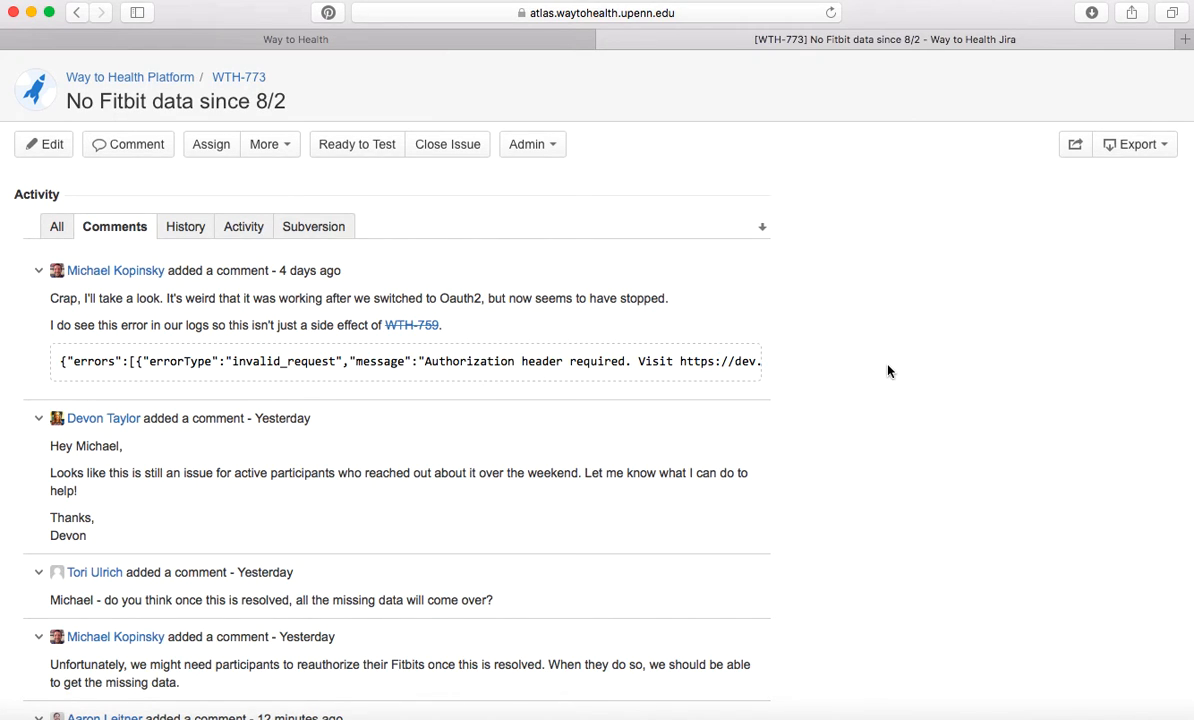
scroll(888, 371, down, 5)
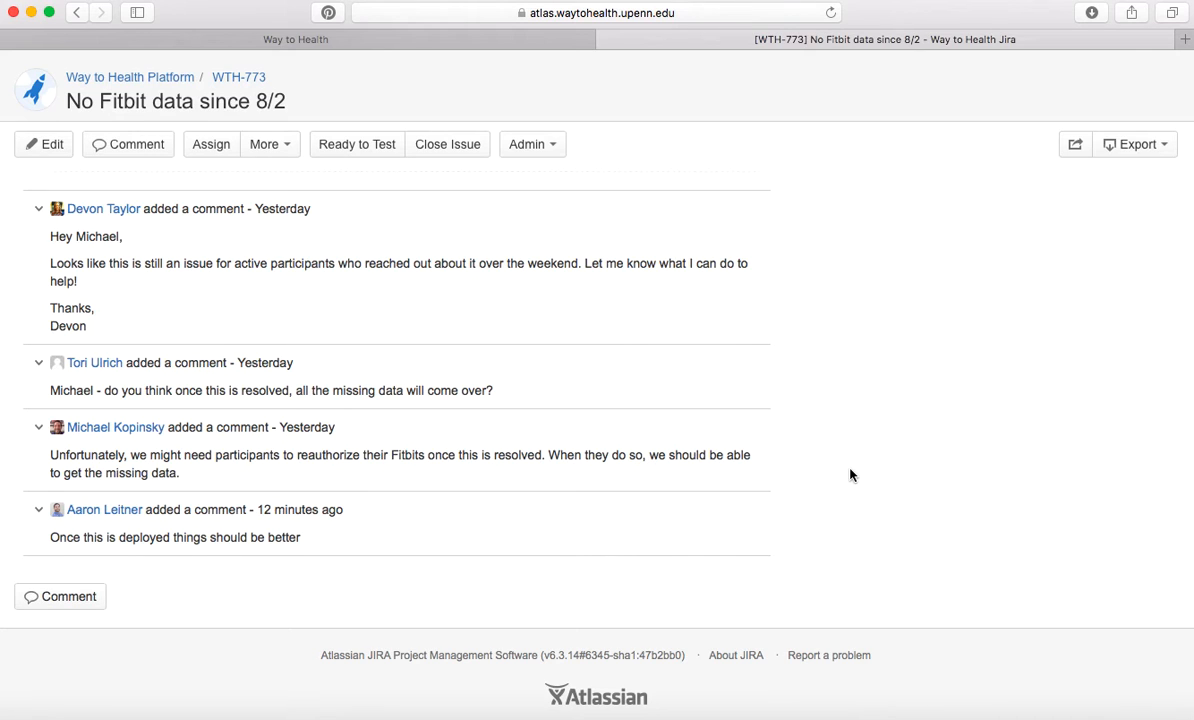
scroll(850, 475, up, 10)
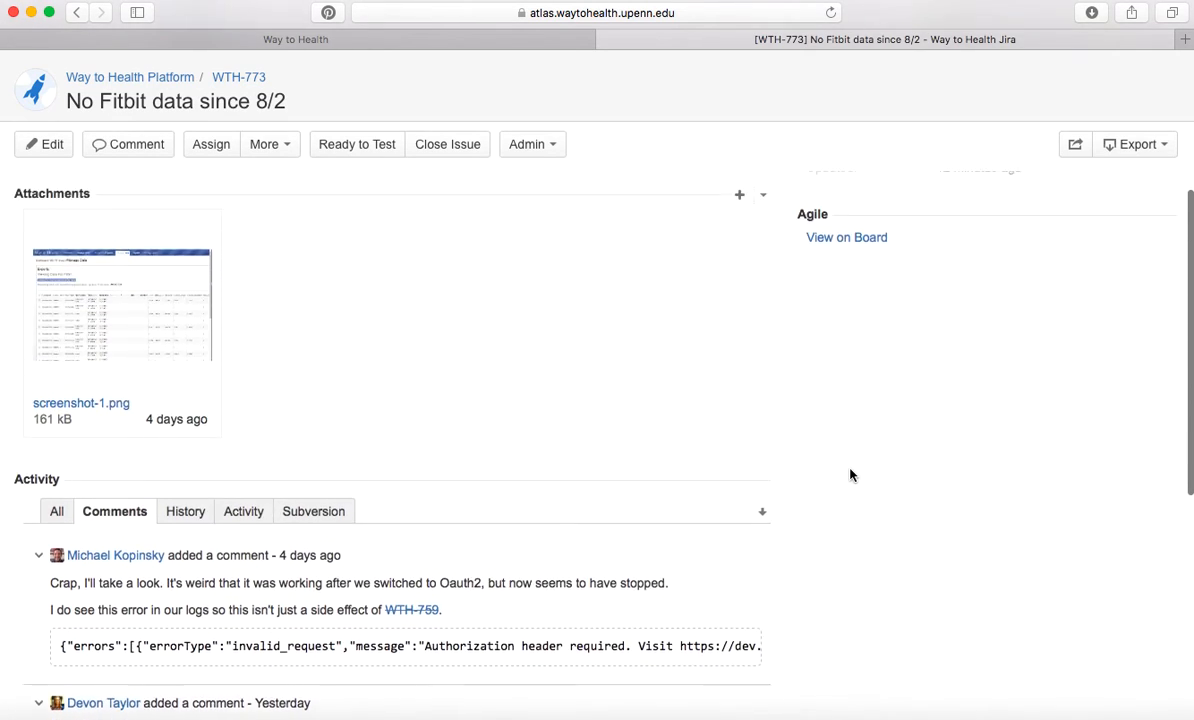
scroll(850, 475, down, 5)
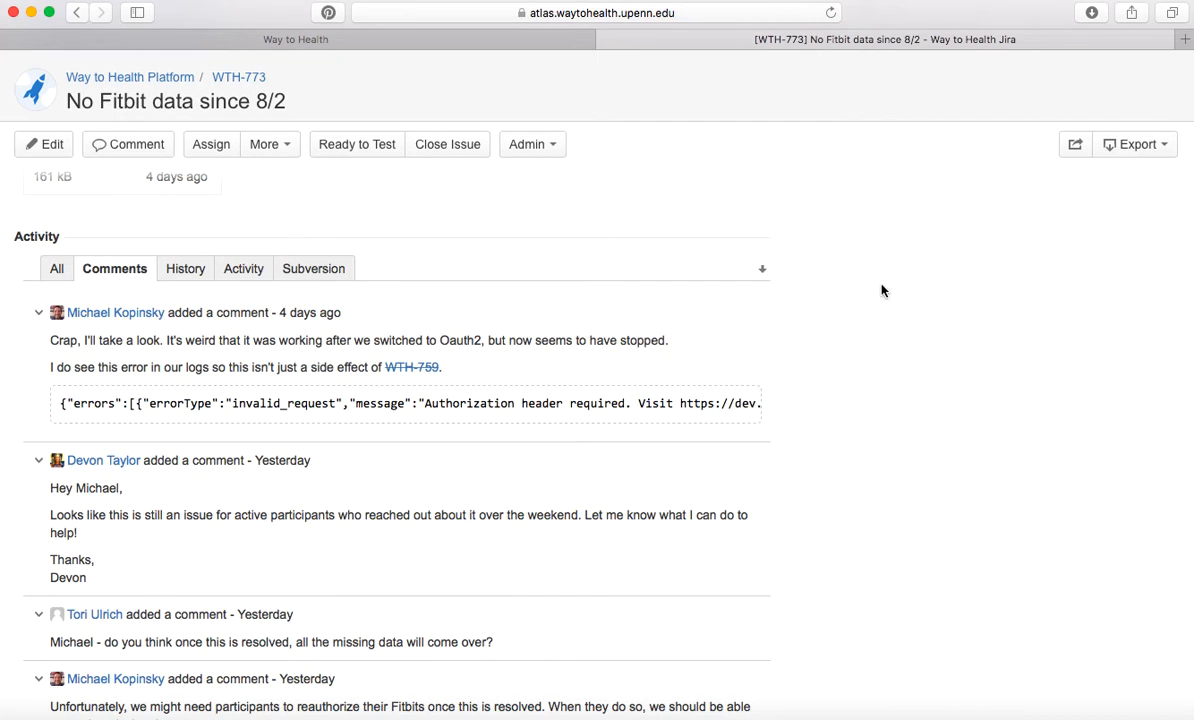
scroll(882, 309, up, 10)
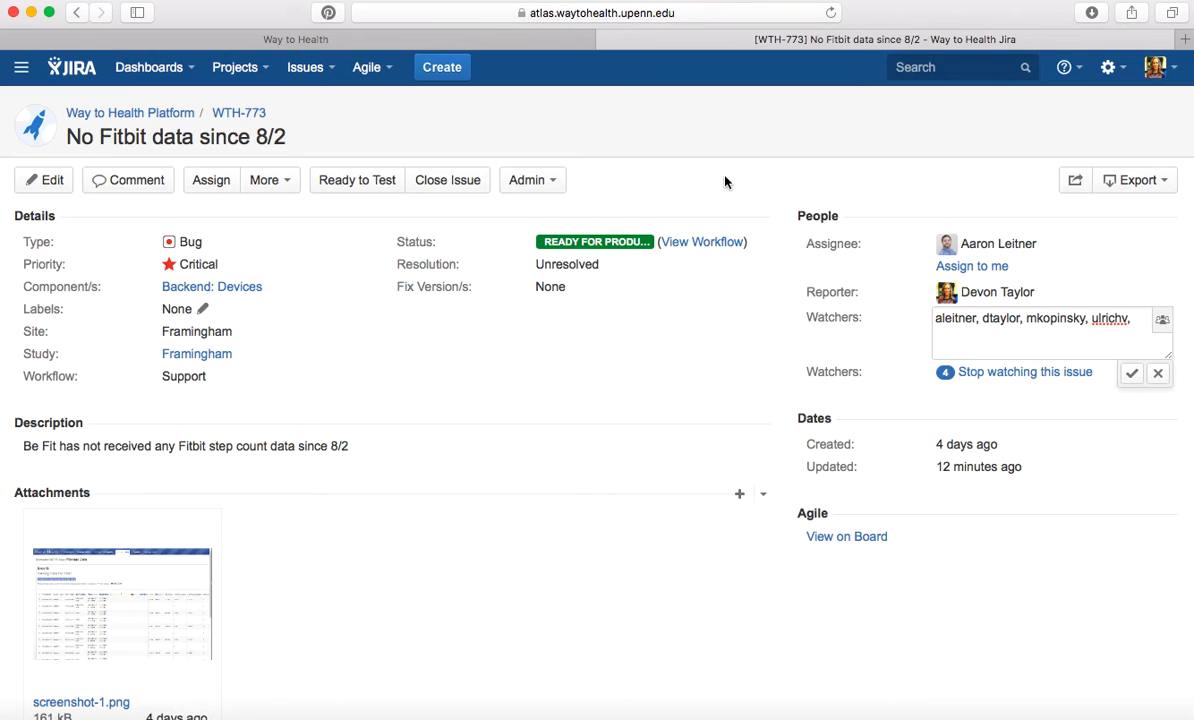
scroll(725, 181, down, 1)
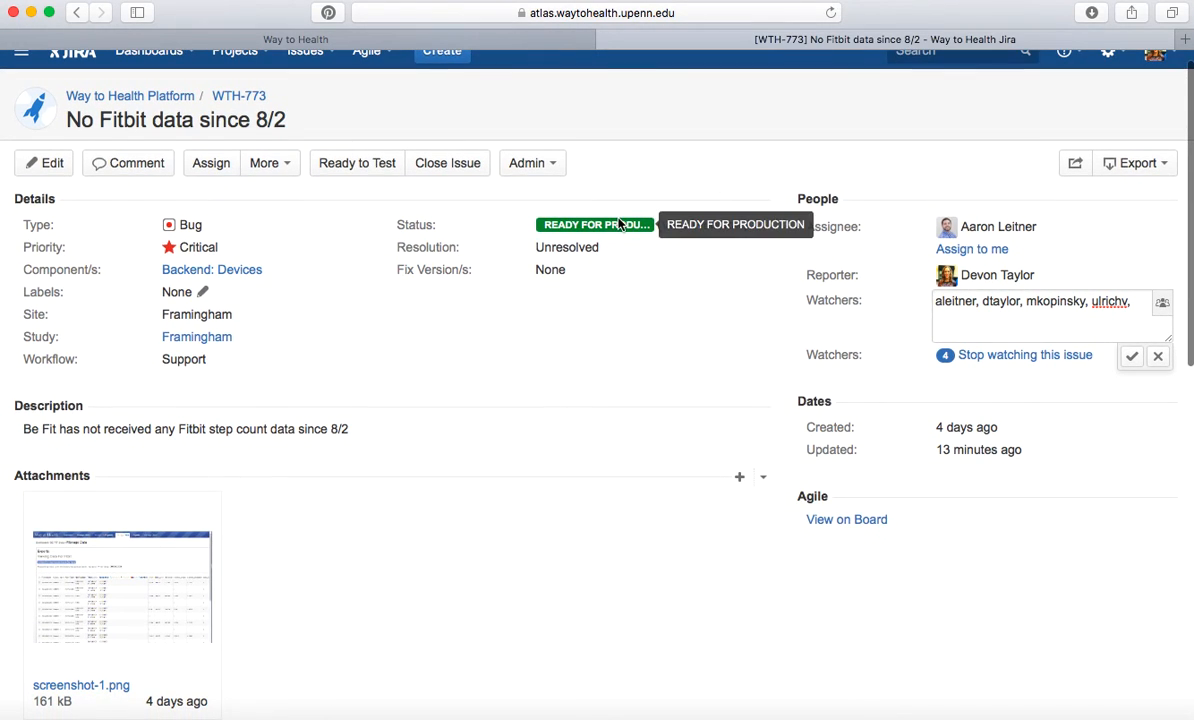
scroll(605, 175, up, 1)
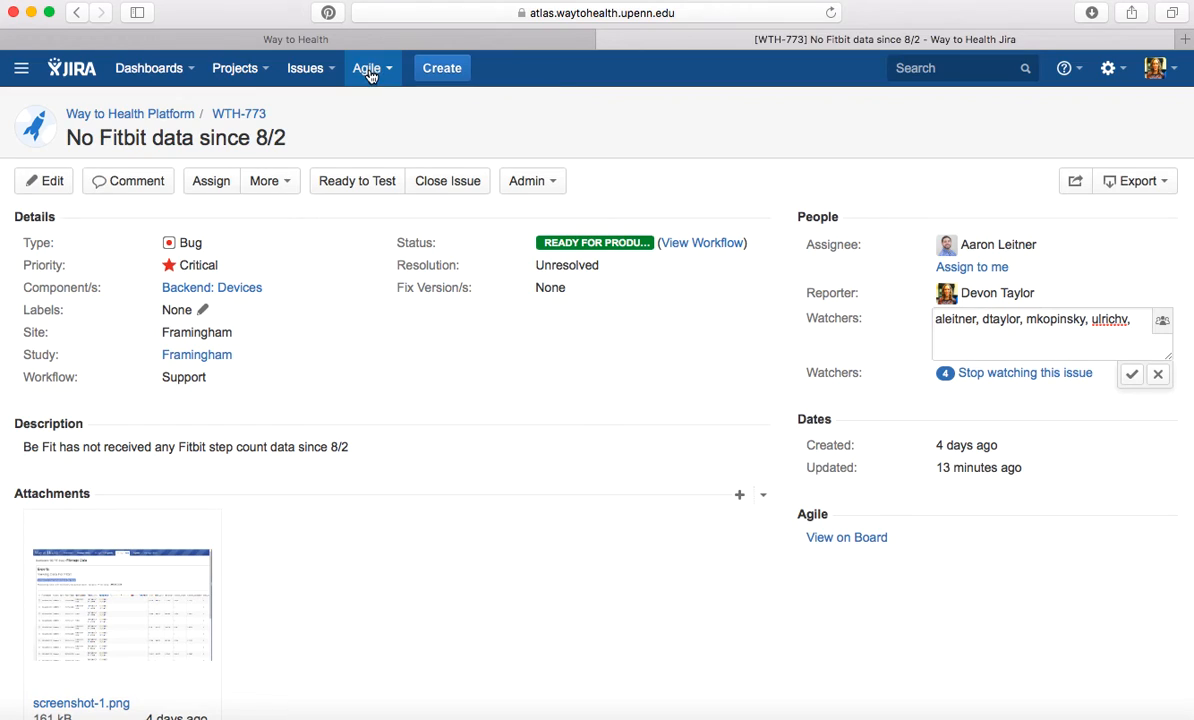
- Open the WTH Support board, discarding the unsaved watchers edit, and review its issues in the Expedite, Standard and Minor groups
click(376, 72)
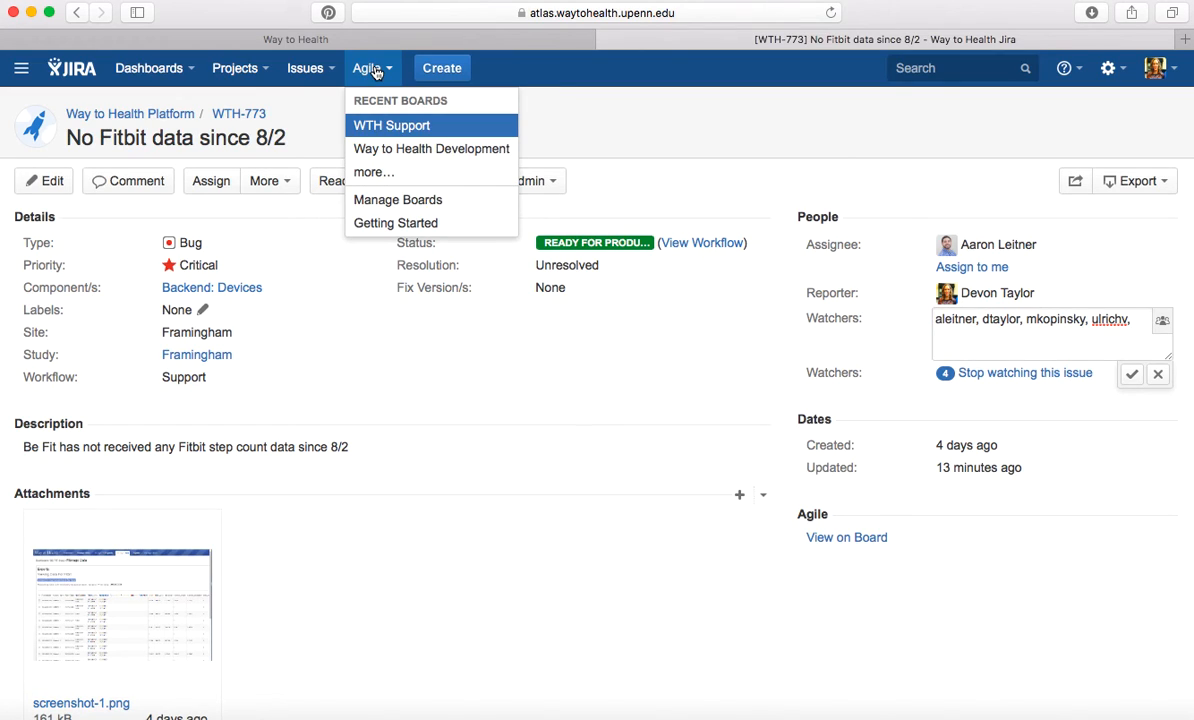
click(366, 131)
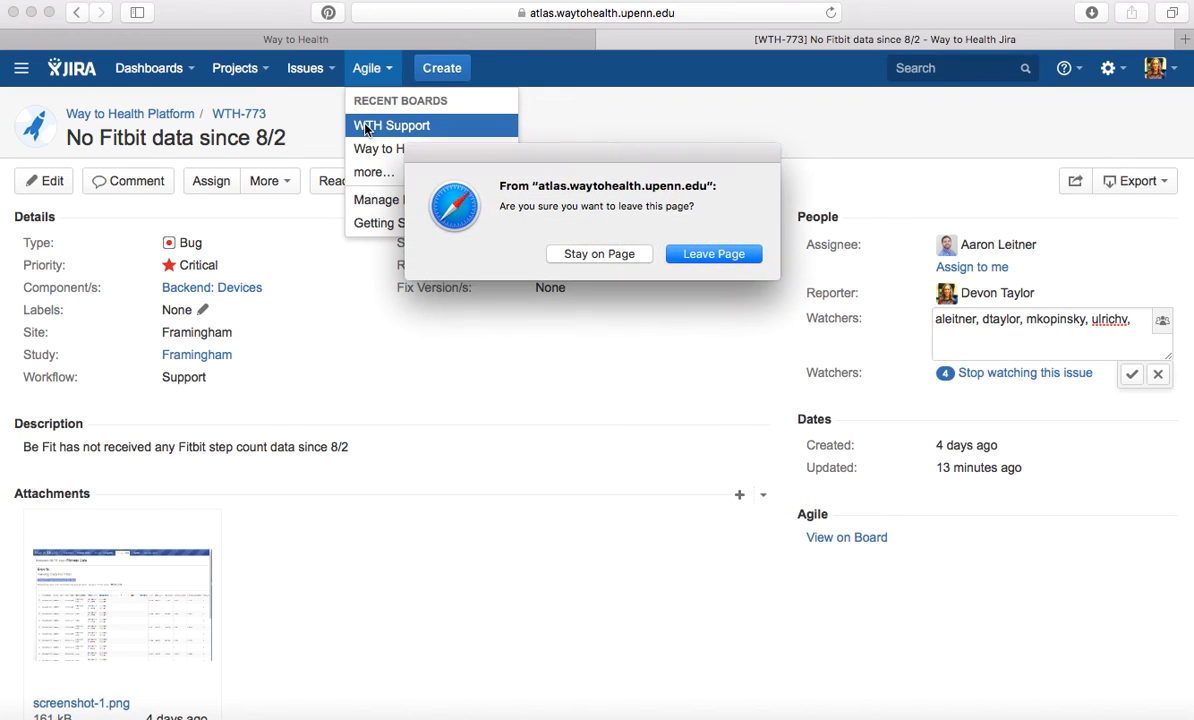
click(709, 256)
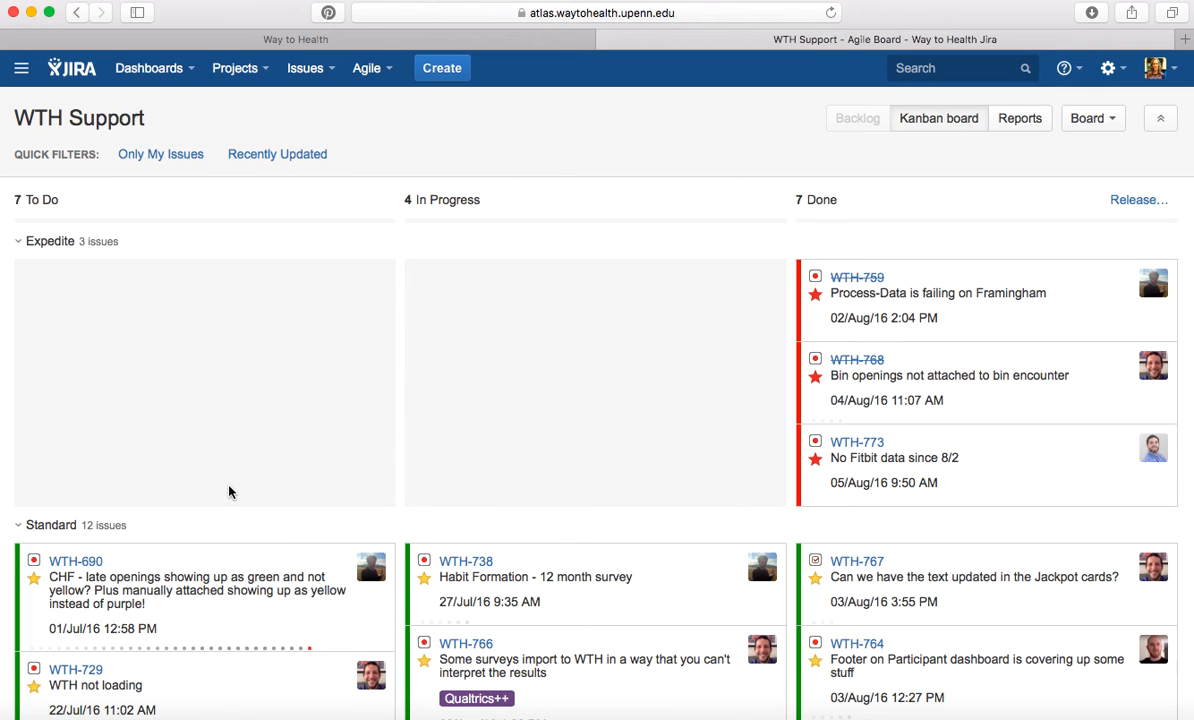
scroll(228, 491, down, 3)
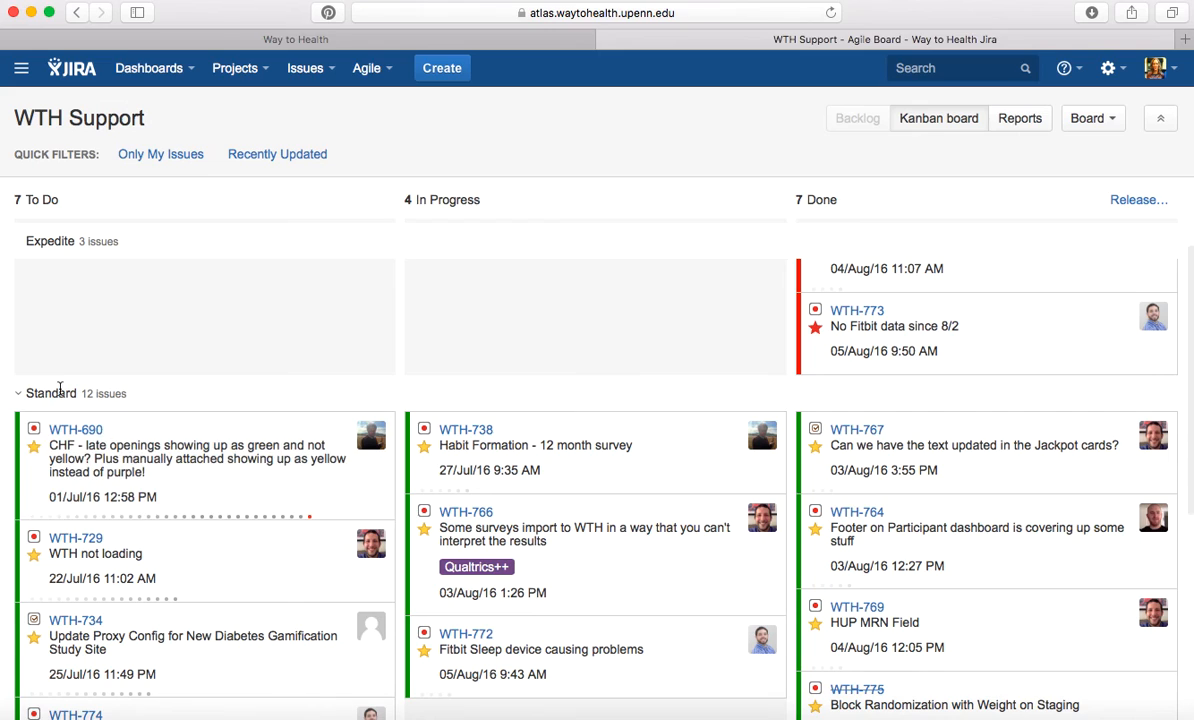
scroll(237, 442, down, 3)
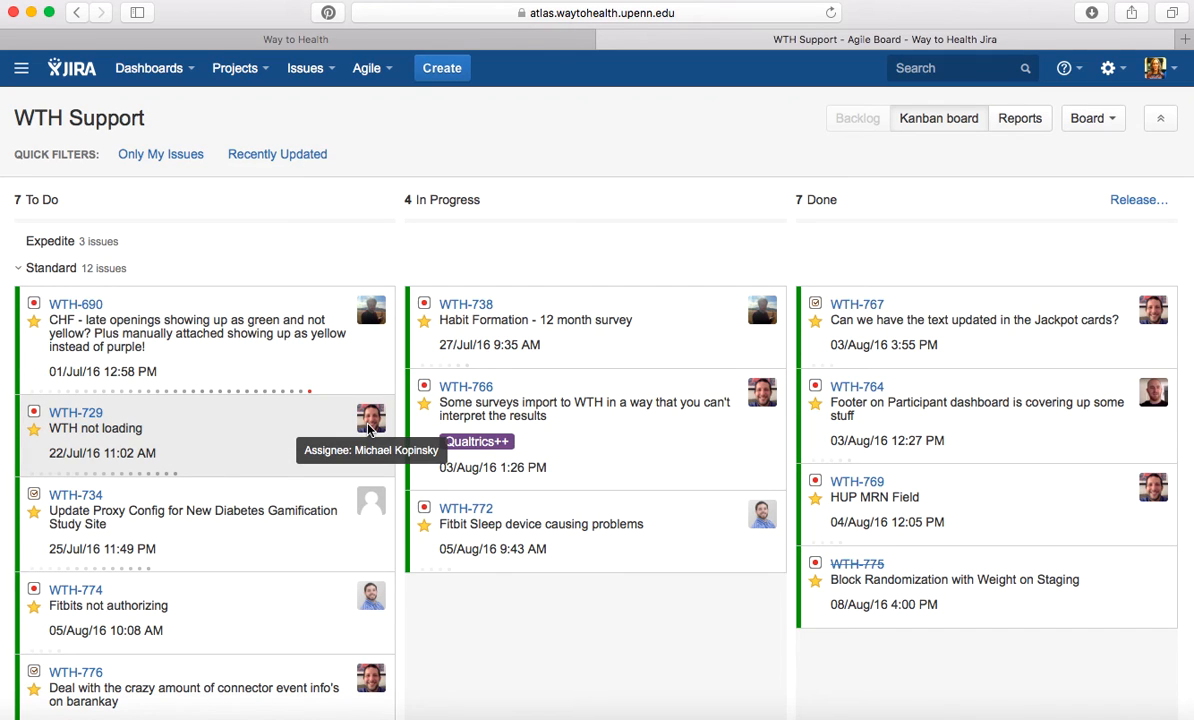
scroll(248, 514, down, 3)
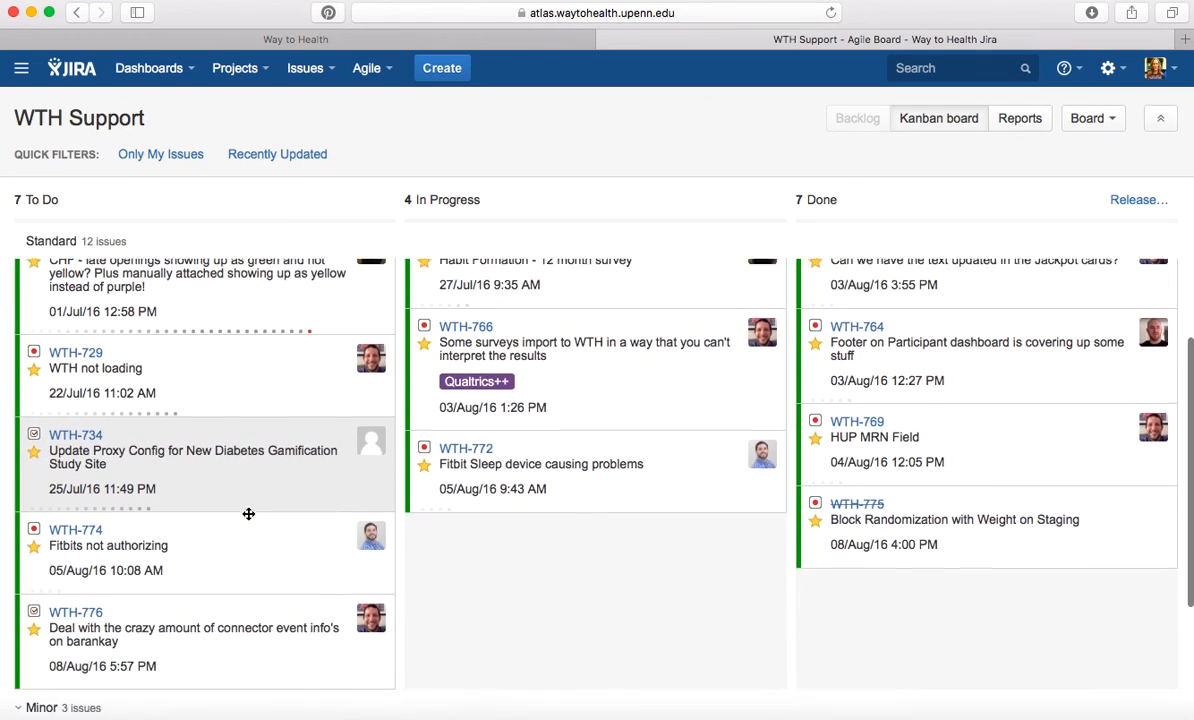
scroll(286, 421, down, 2)
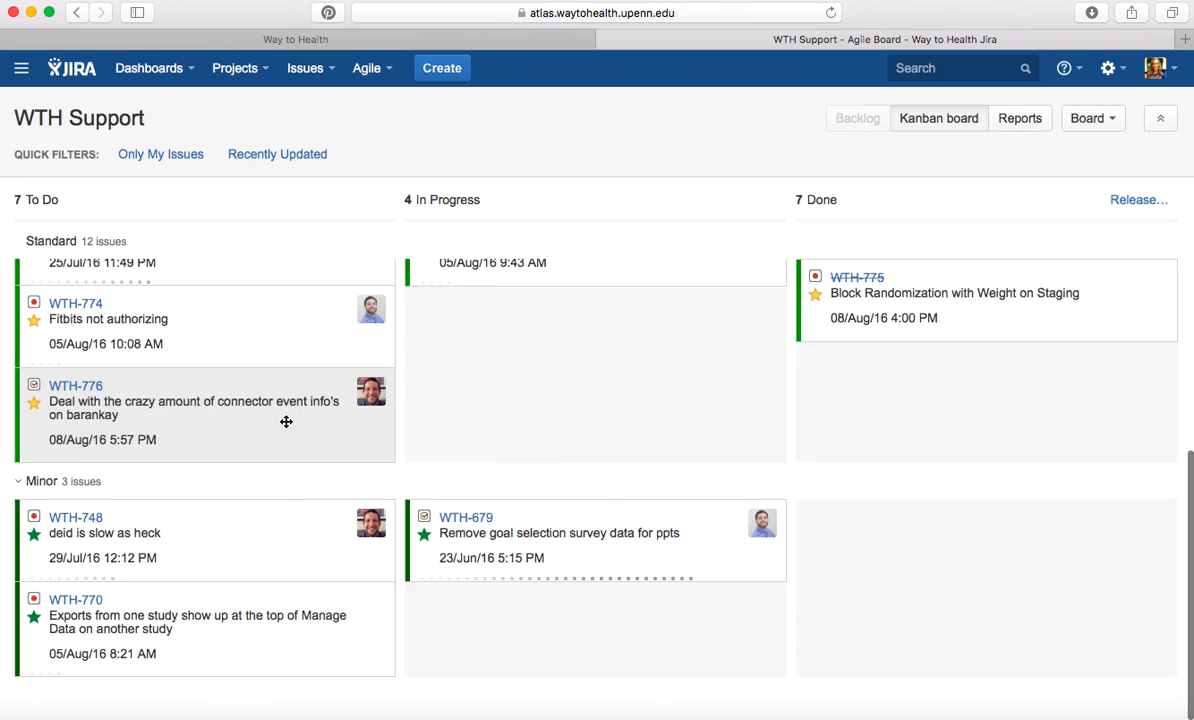
scroll(286, 421, up, 5)
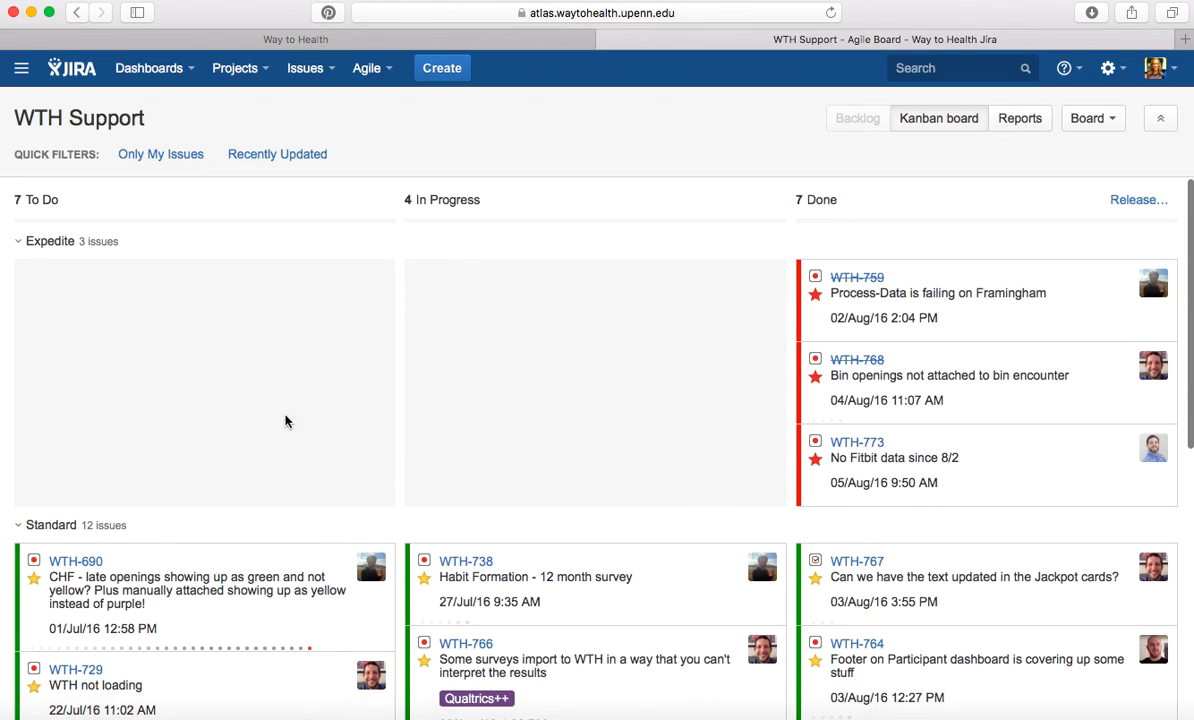
- Open the Way to Health Development board and review the active sprint's issues for each assignee
click(372, 74)
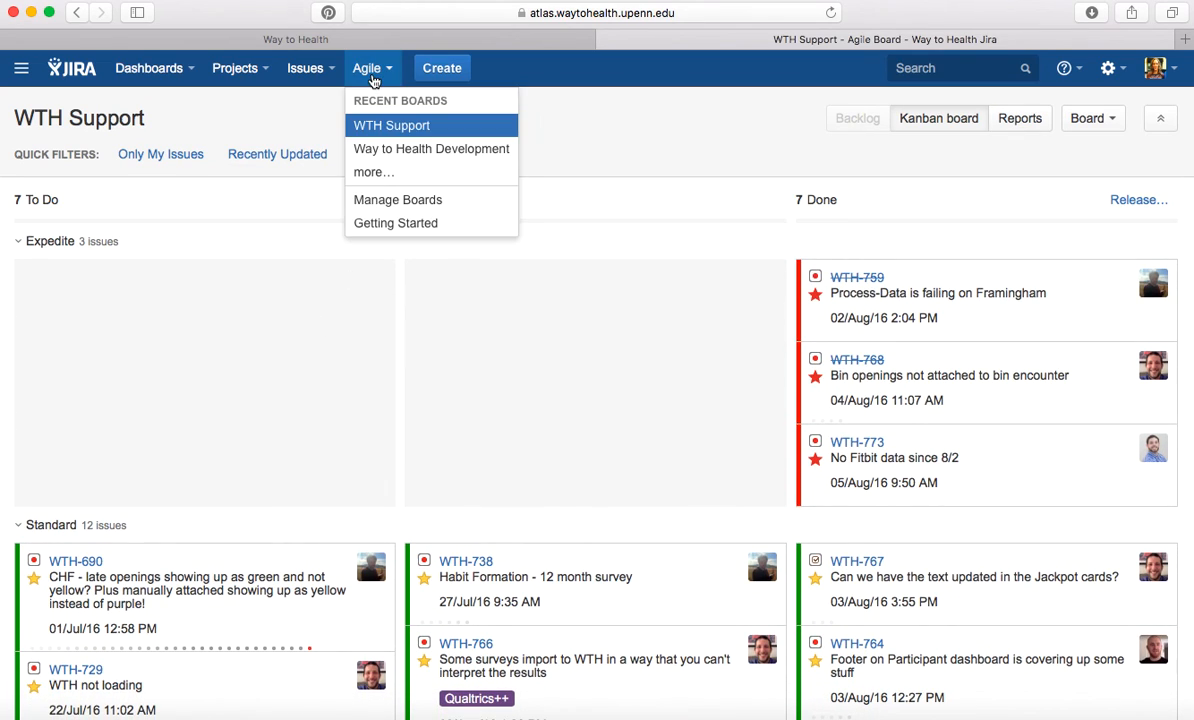
click(400, 149)
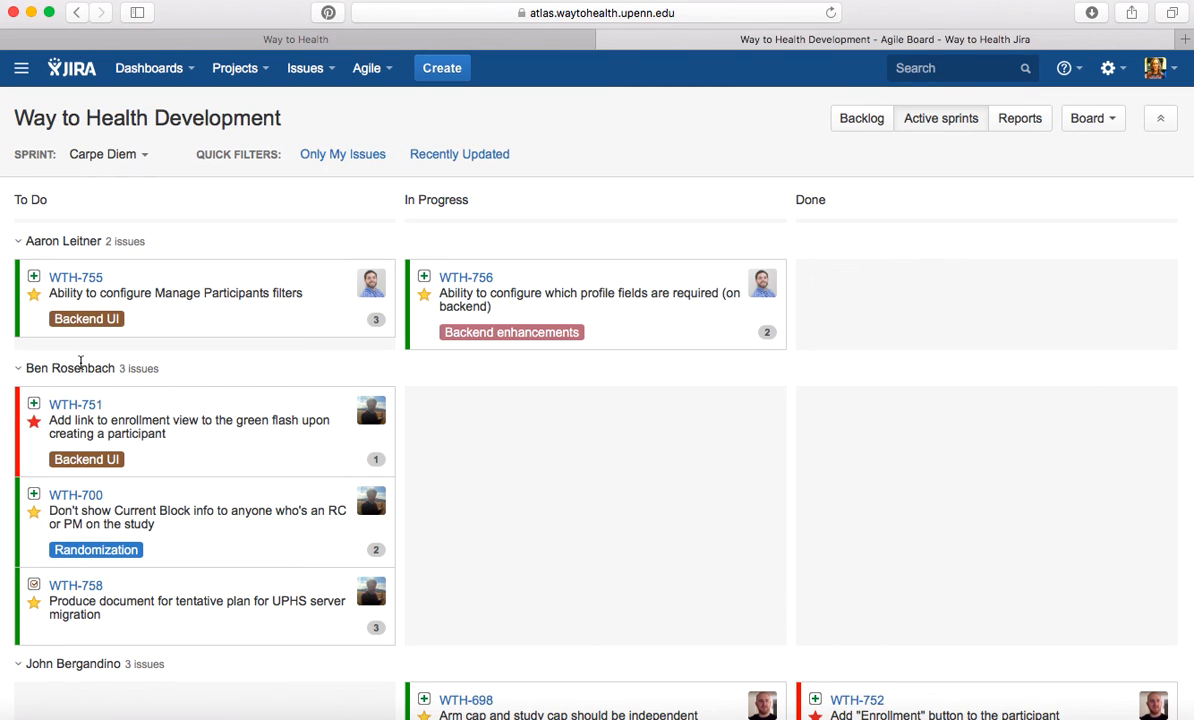
scroll(117, 568, down, 3)
scroll(113, 535, down, 3)
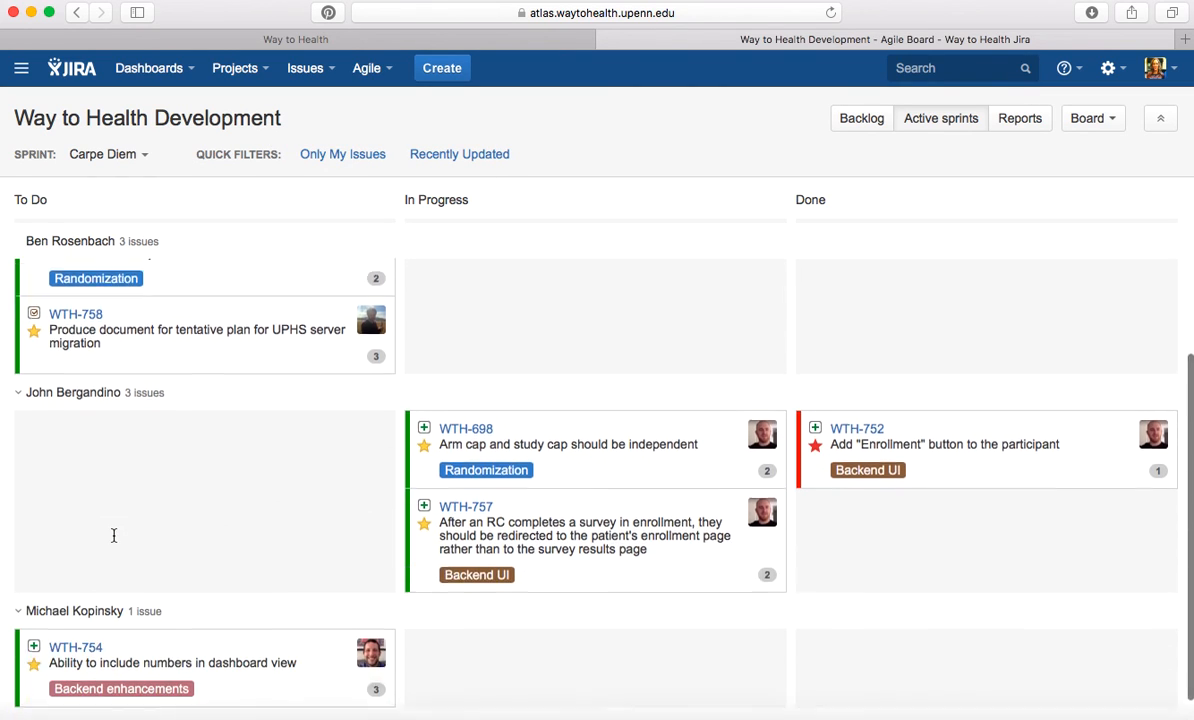
scroll(115, 538, up, 5)
scroll(114, 537, up, 2)
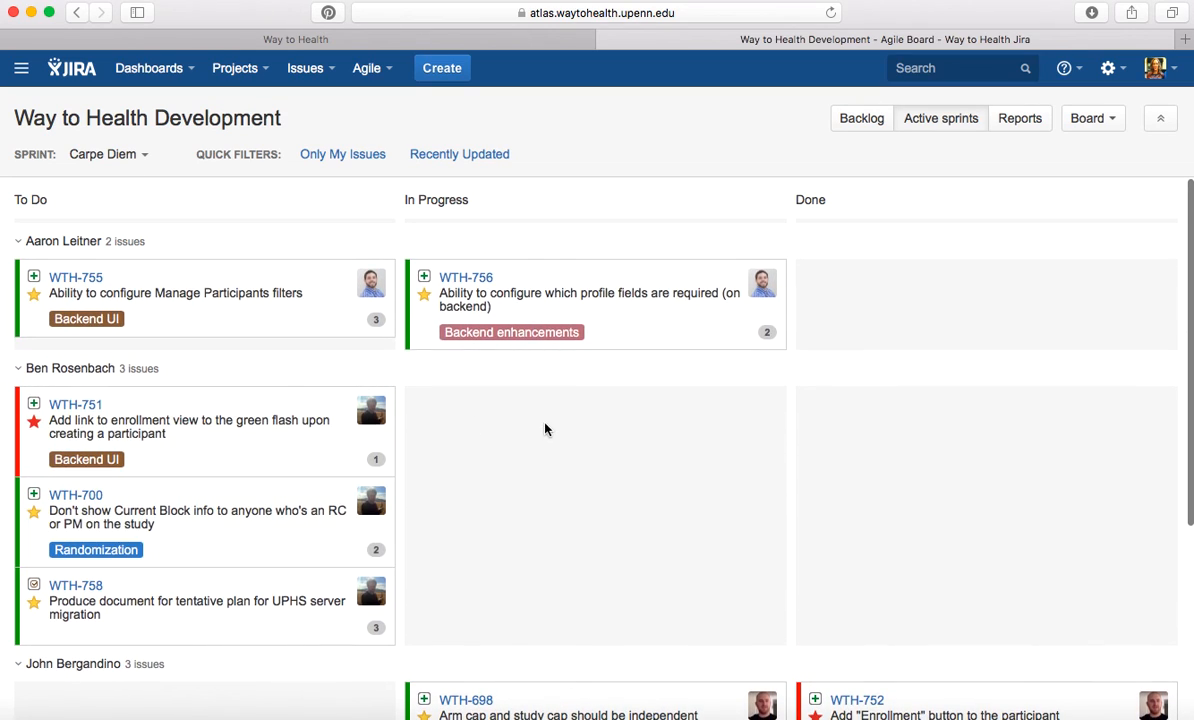